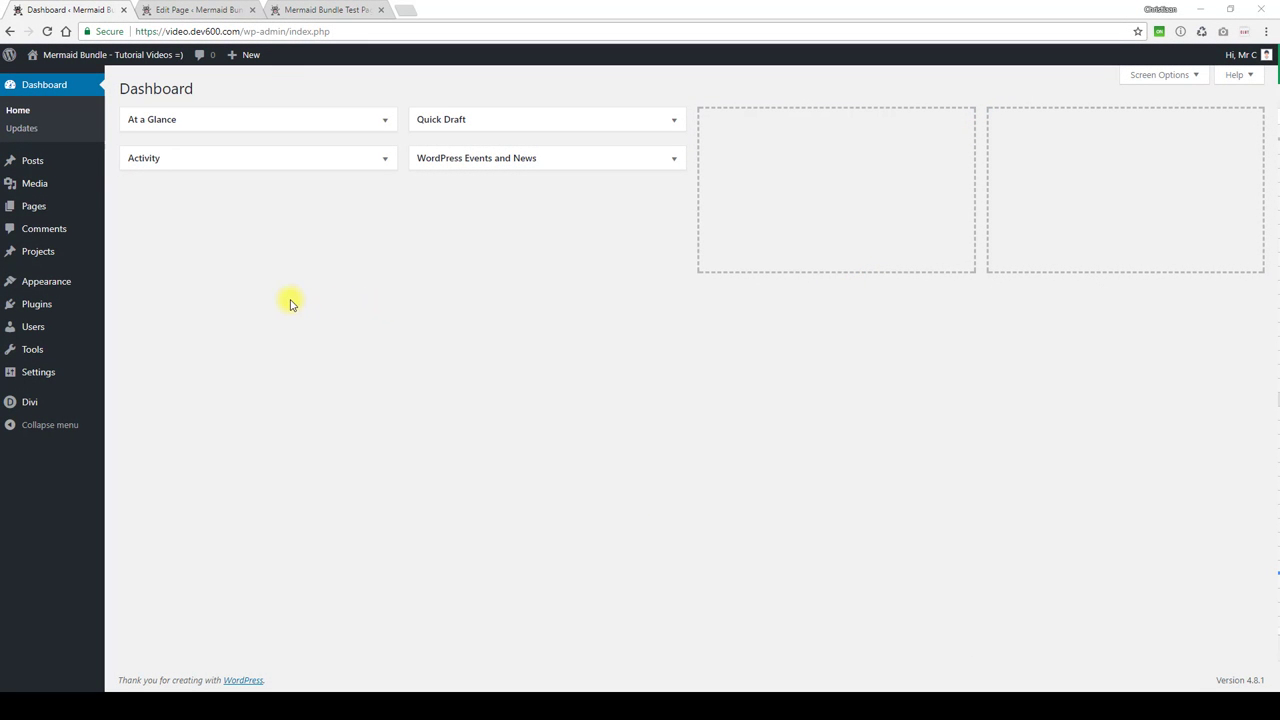
From the Upload Plugin form, browse to the Desktop's Mermaid_Bundle_Assistant_Plugin folder.
{"action": "left_click", "coordinate": [42, 309]}
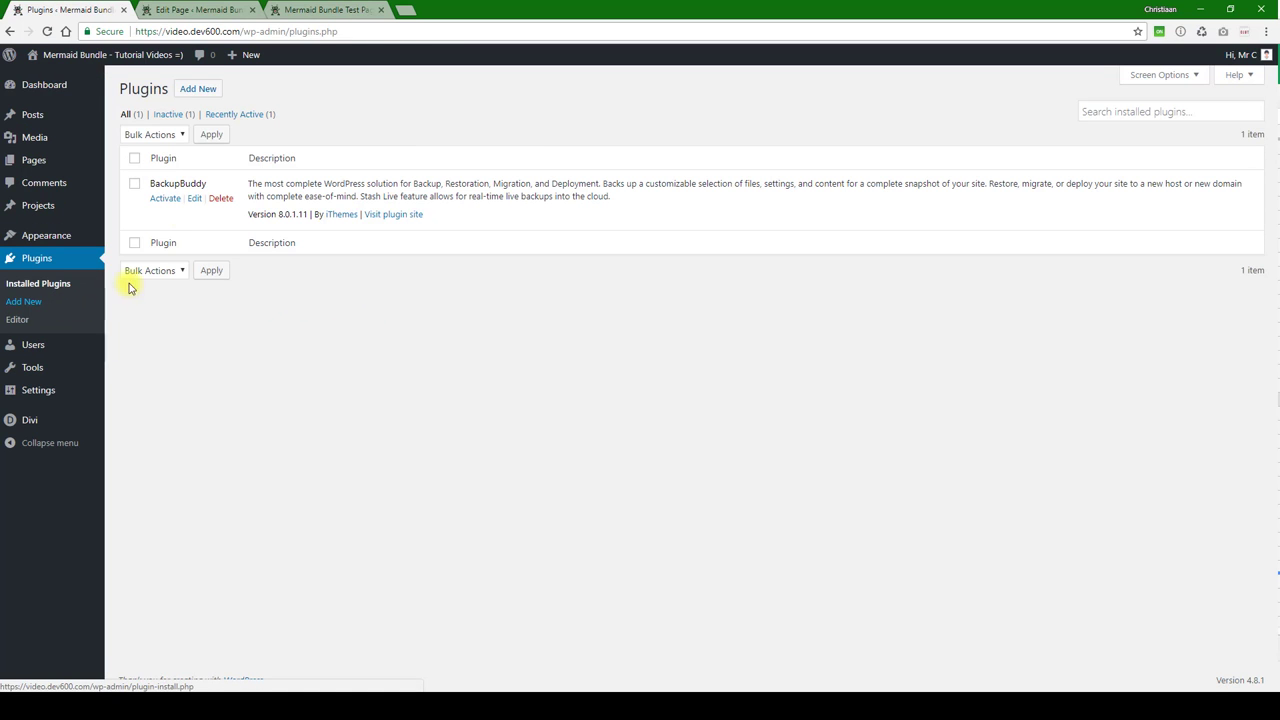
{"action": "left_click", "coordinate": [198, 90]}
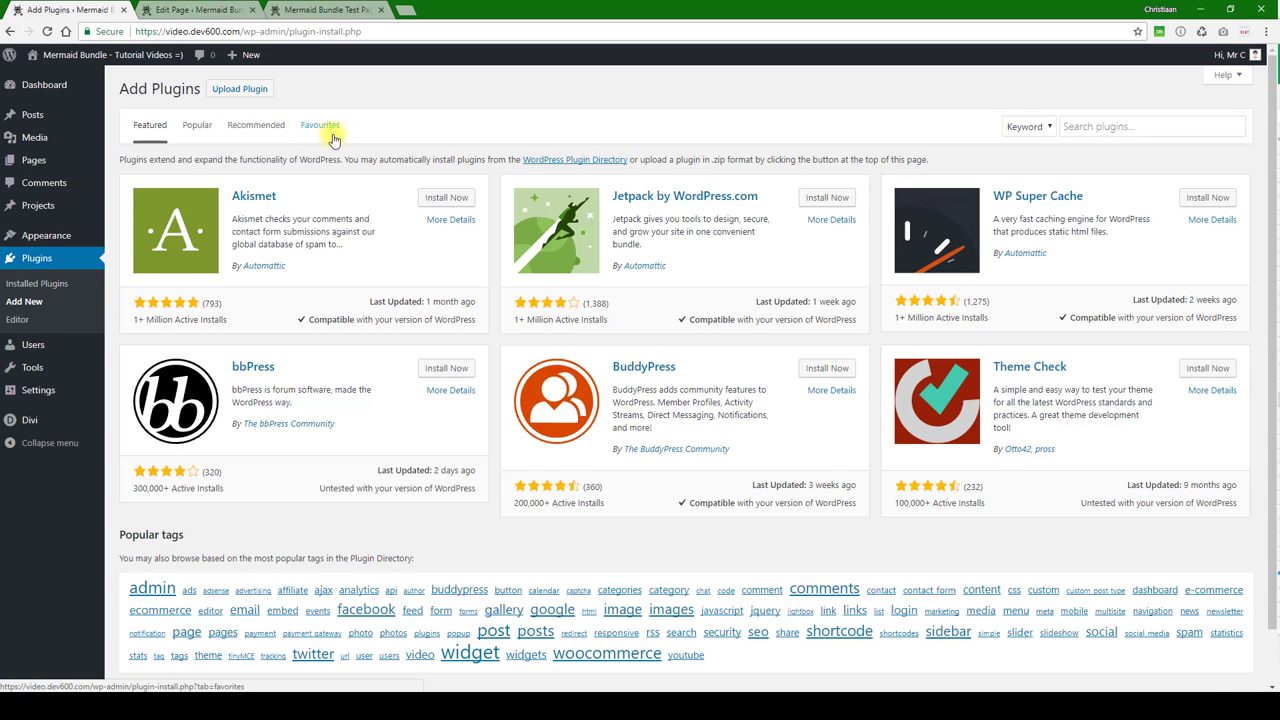
{"action": "left_click", "coordinate": [252, 88]}
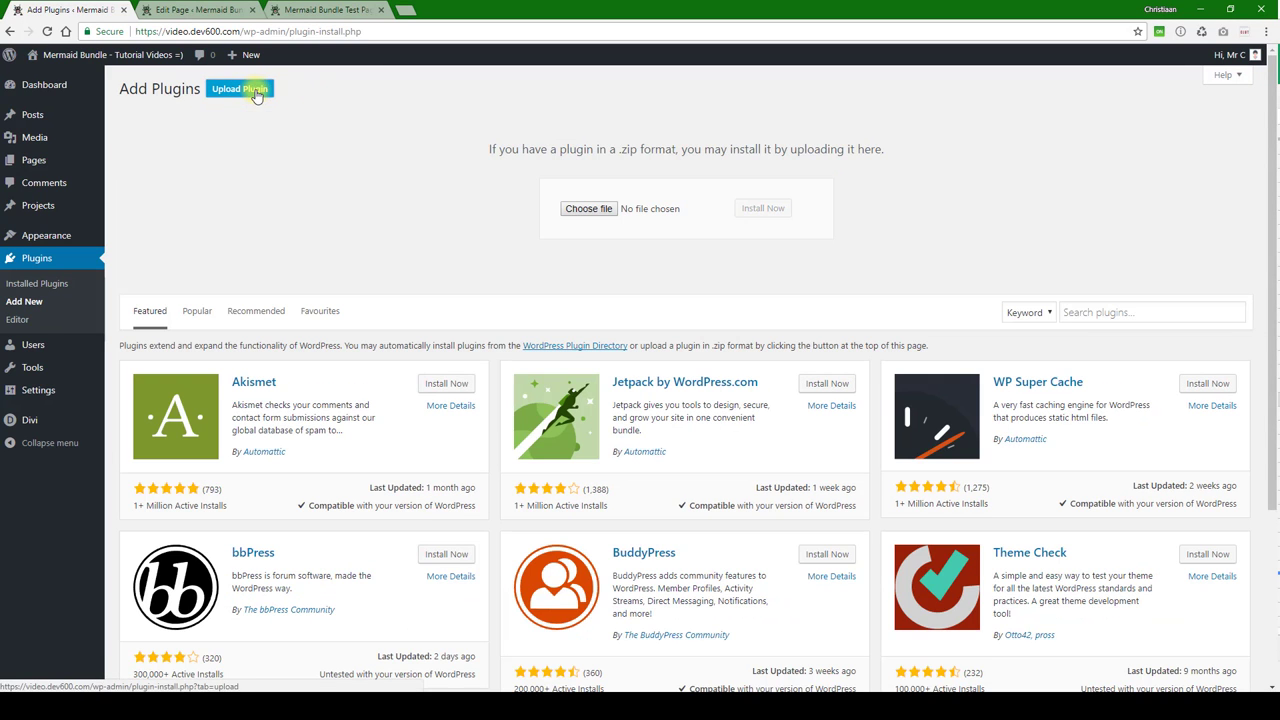
{"action": "left_click", "coordinate": [588, 208]}
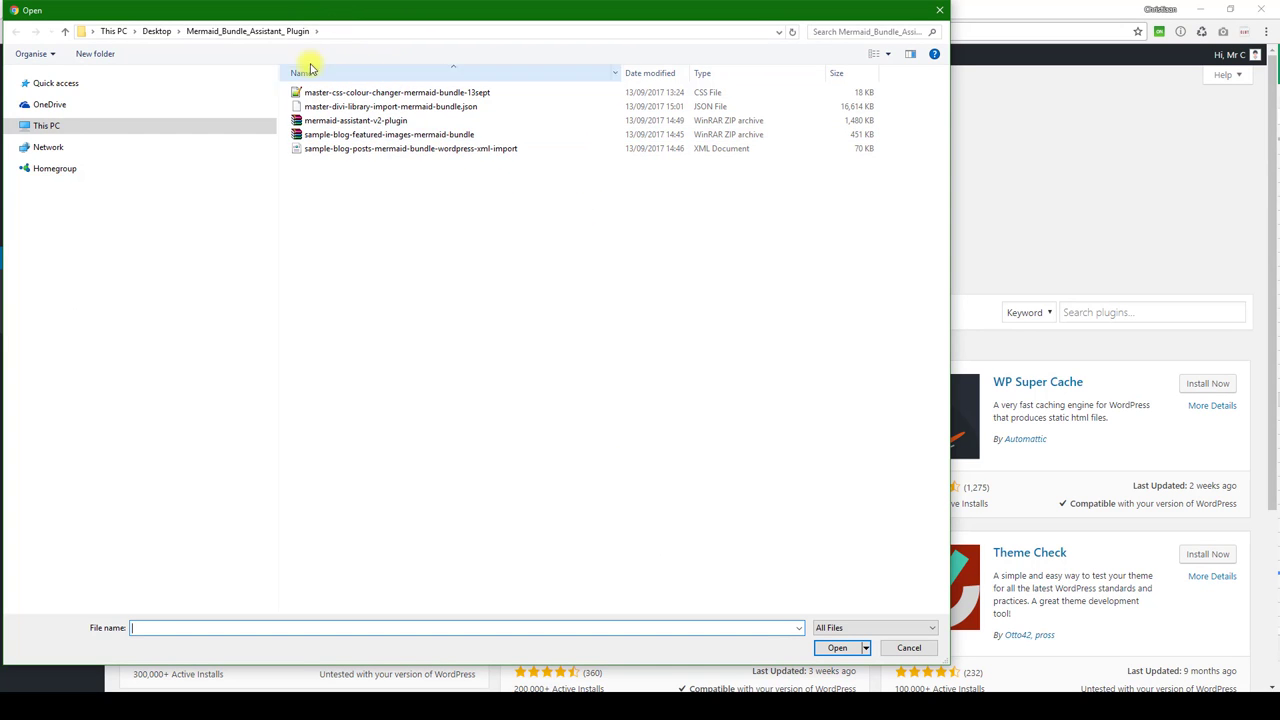
{"action": "left_click", "coordinate": [160, 31]}
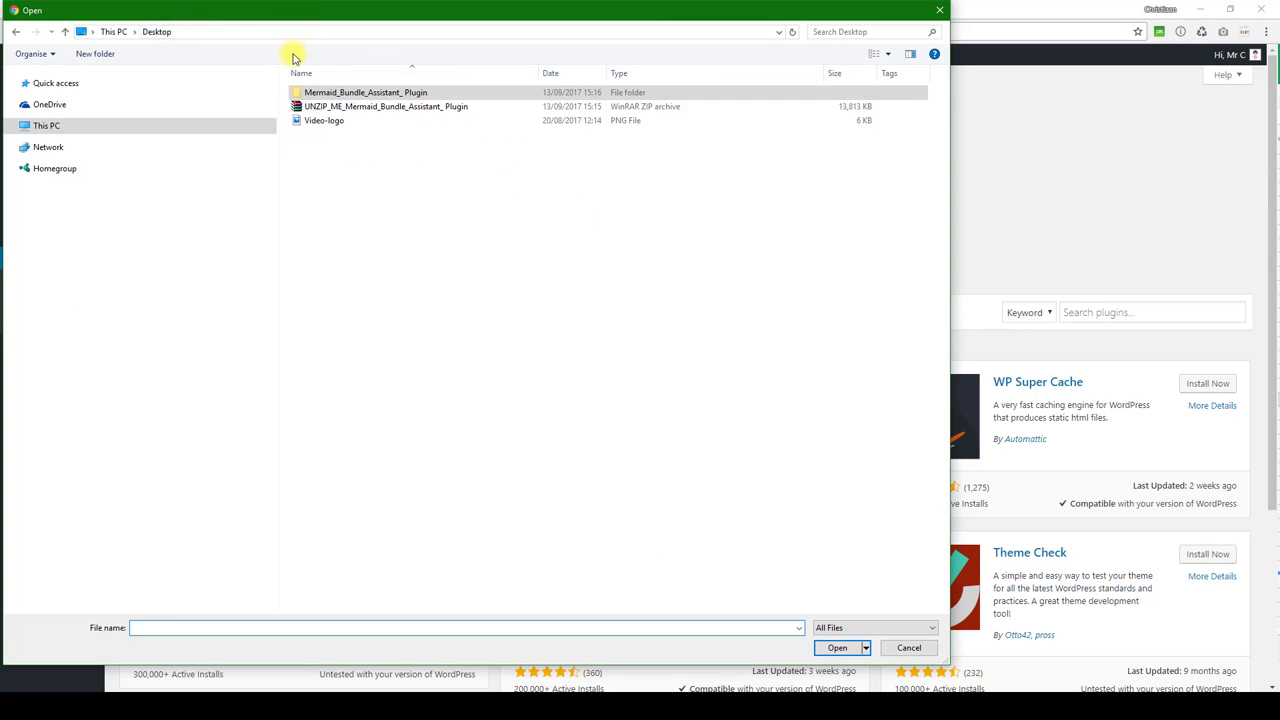
{"action": "double_click", "coordinate": [414, 96]}
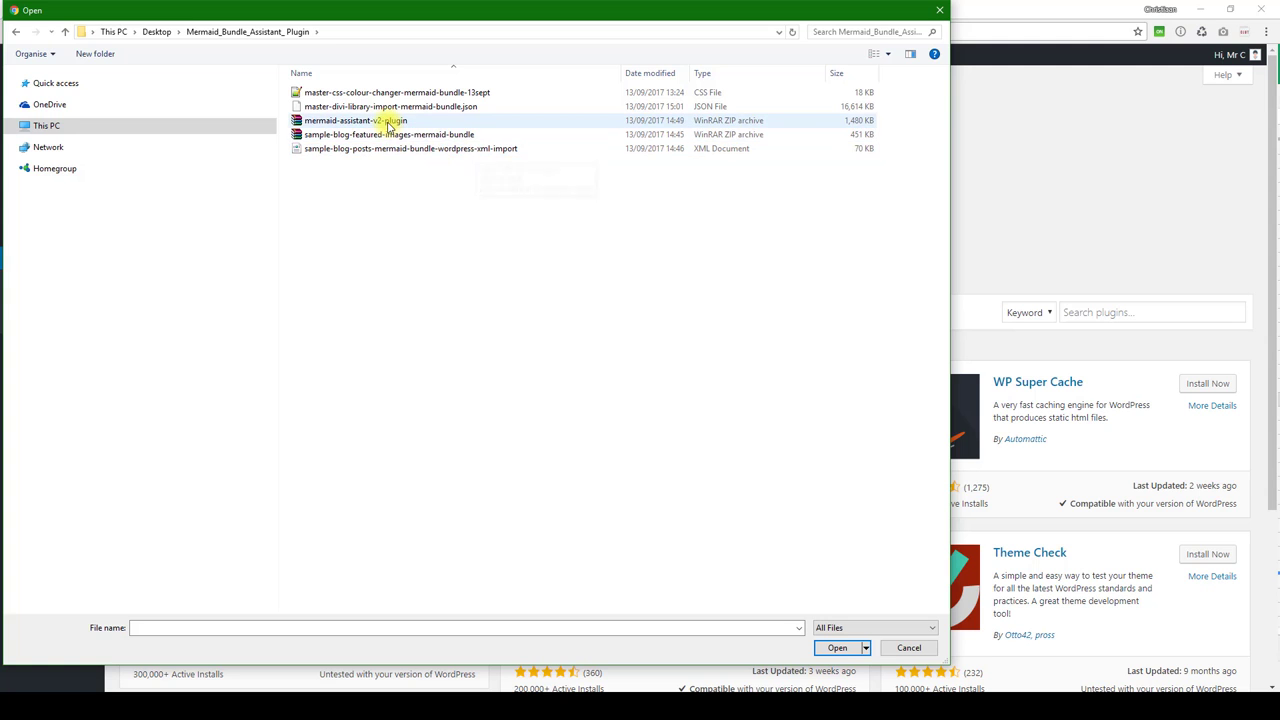
Select mermaid-assistant-v2-plugin.zip, install it and activate Mermaid Assistant 2.0.
{"action": "double_click", "coordinate": [388, 122]}
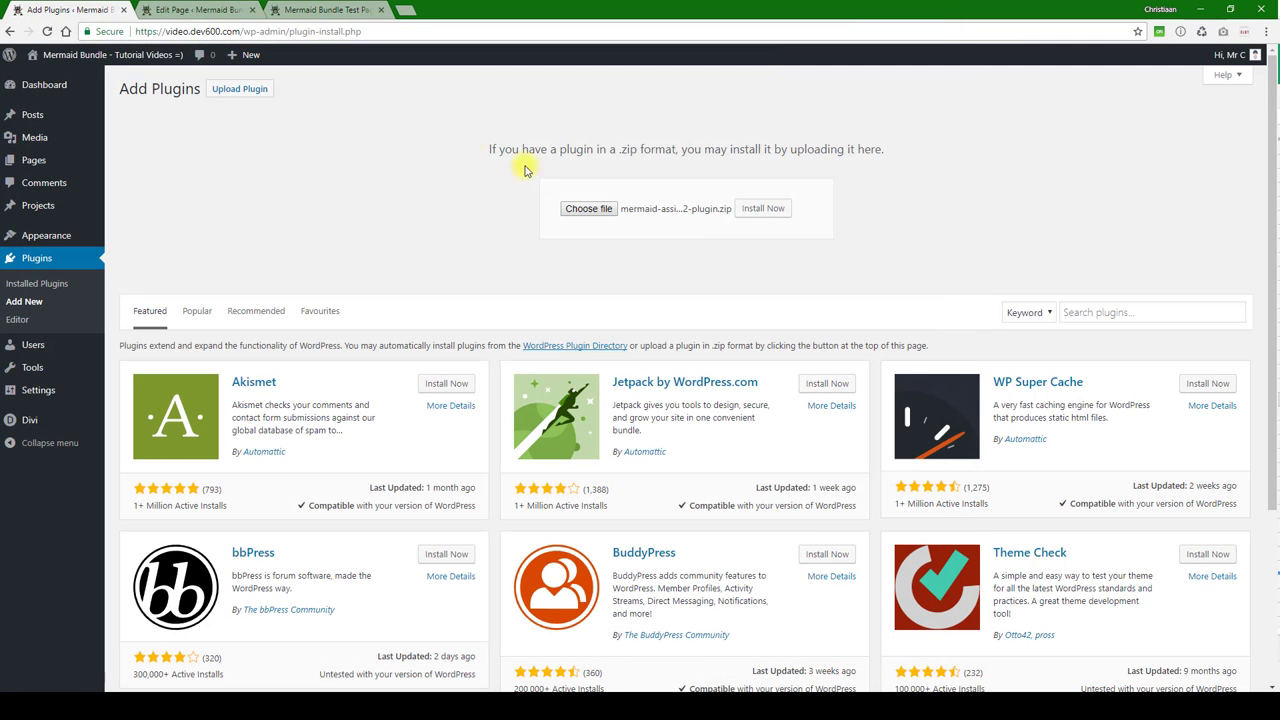
{"action": "left_click", "coordinate": [773, 212]}
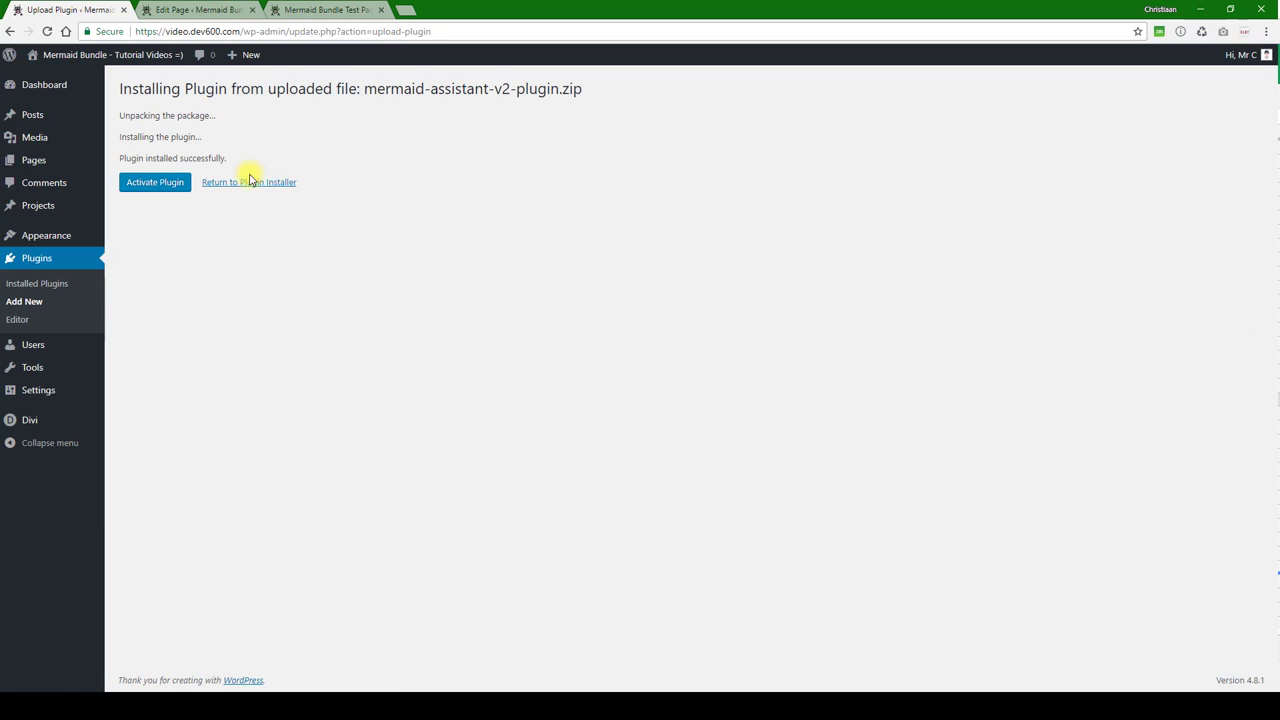
{"action": "left_click", "coordinate": [157, 183]}
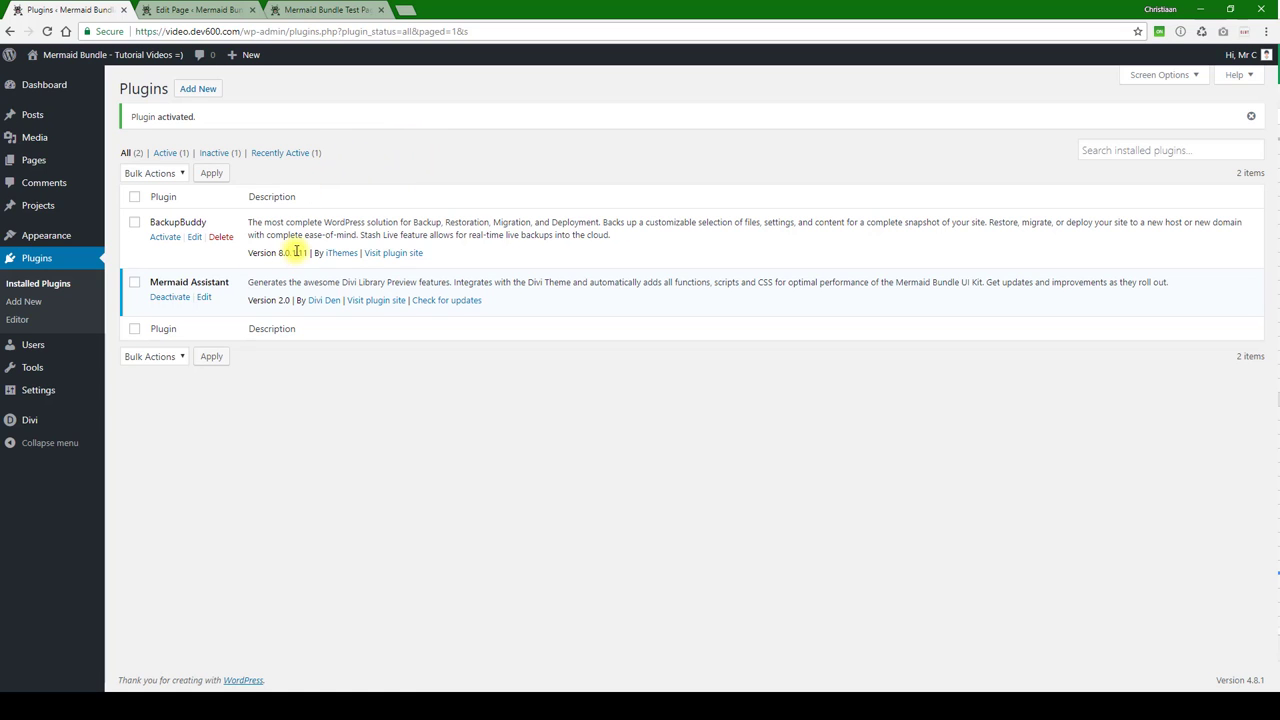
{"action": "mouse_move", "coordinate": [45, 422]}
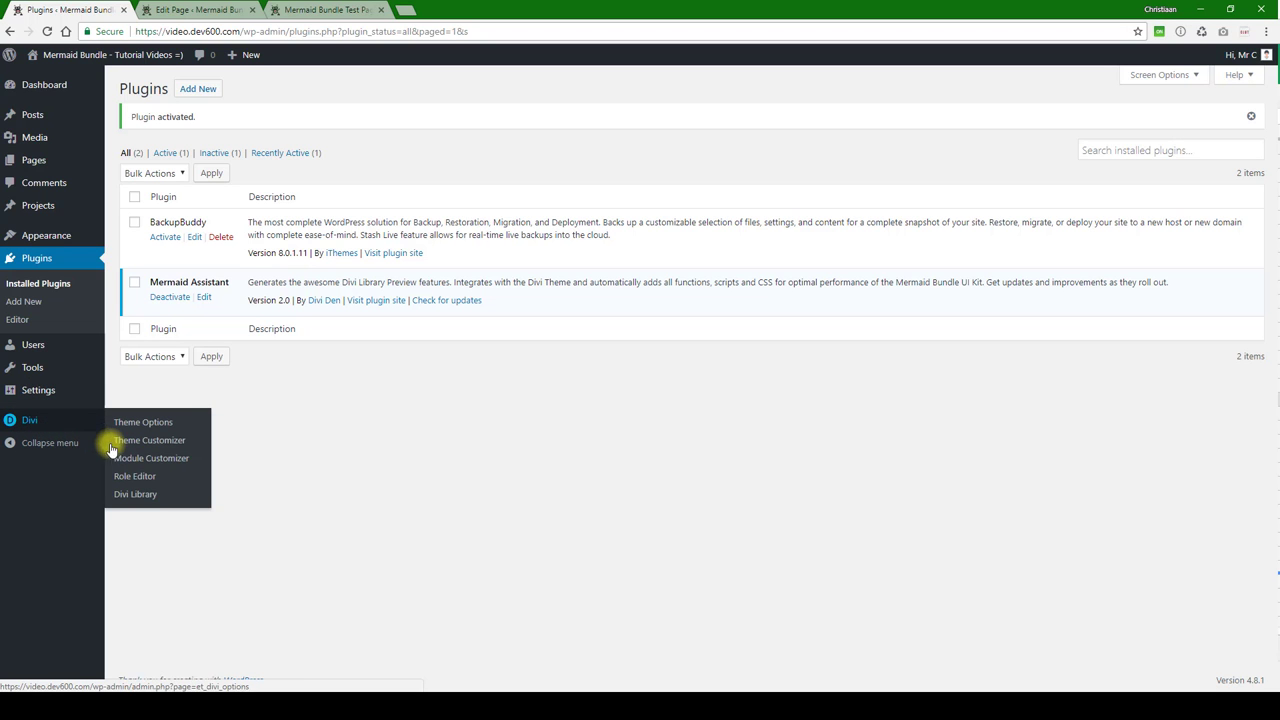
Import master-divi-library-import-mermaid-bundle.json via Divi Library's Import & Export, adding 75 layouts.
{"action": "left_click", "coordinate": [140, 493]}
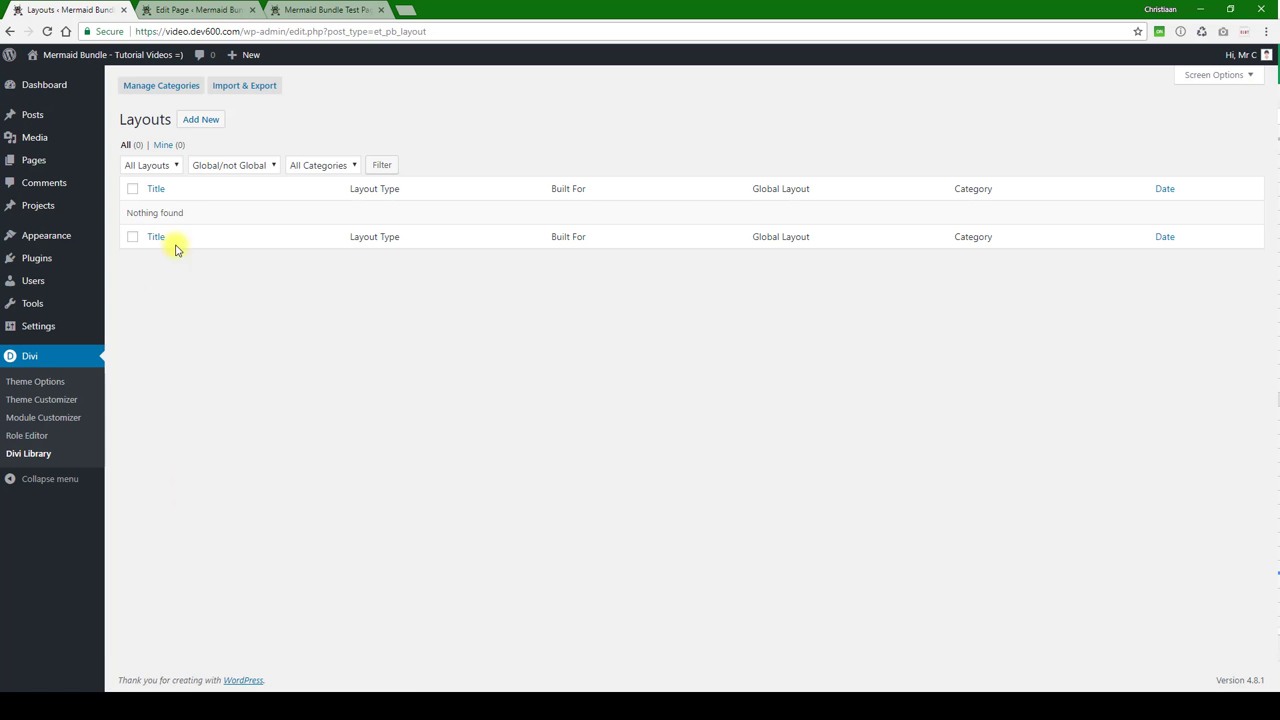
{"action": "left_click", "coordinate": [246, 86]}
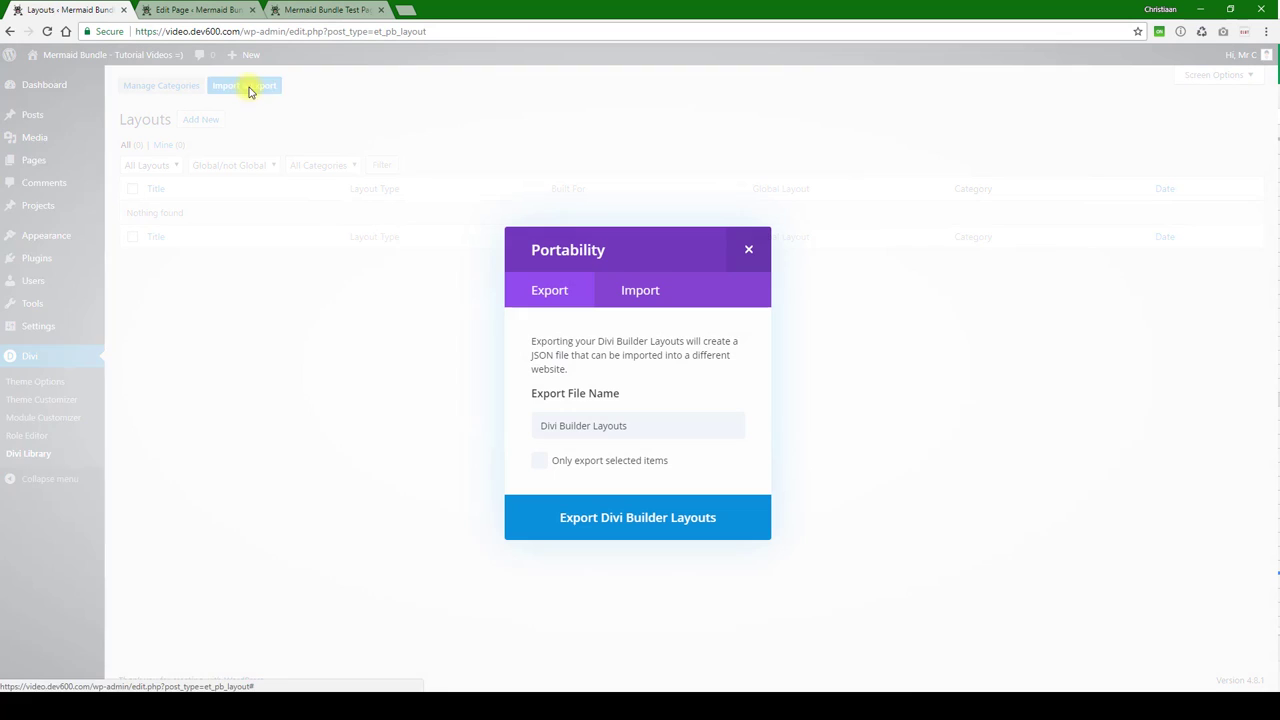
{"action": "left_click", "coordinate": [648, 290]}
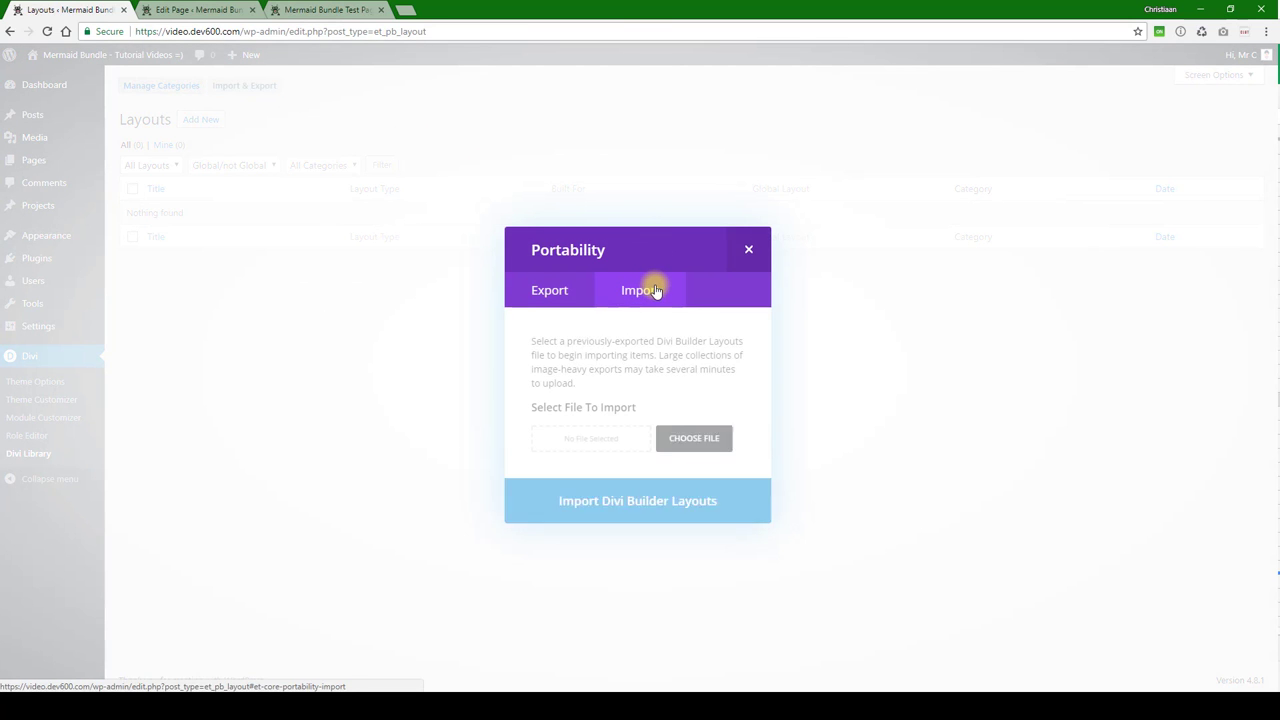
{"action": "left_click", "coordinate": [686, 438]}
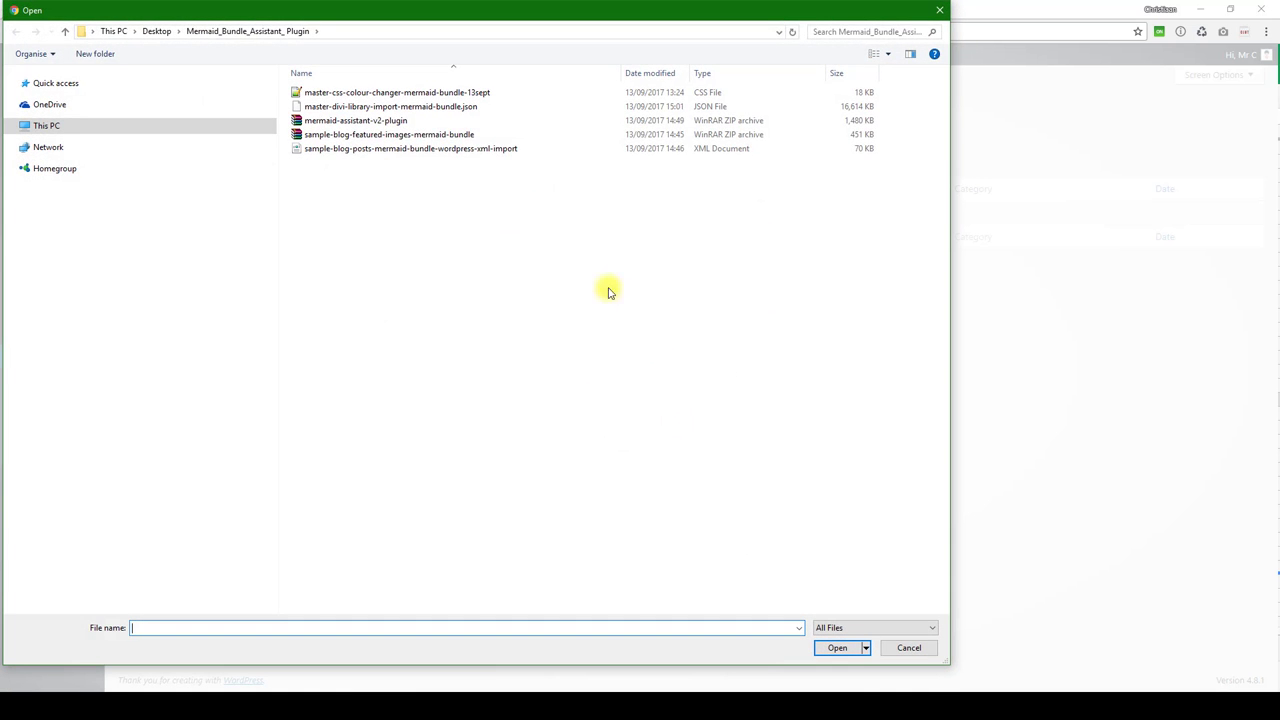
{"action": "double_click", "coordinate": [444, 109]}
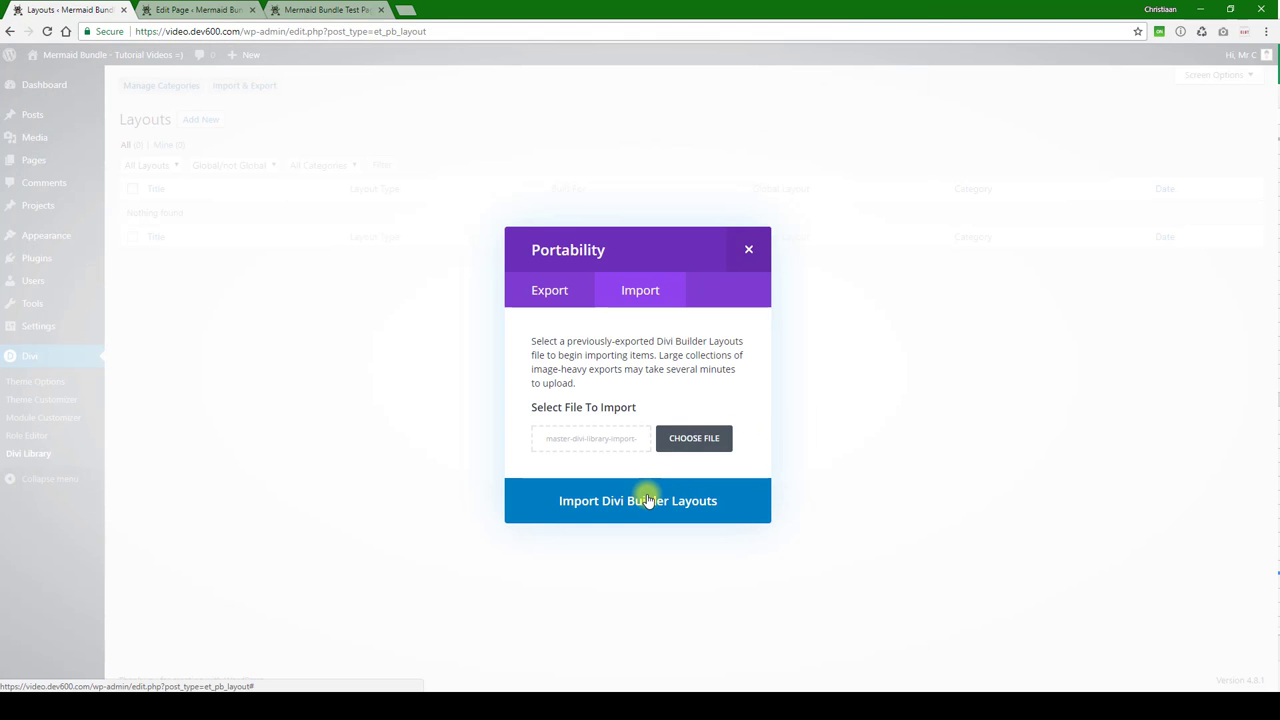
{"action": "left_click", "coordinate": [648, 500]}
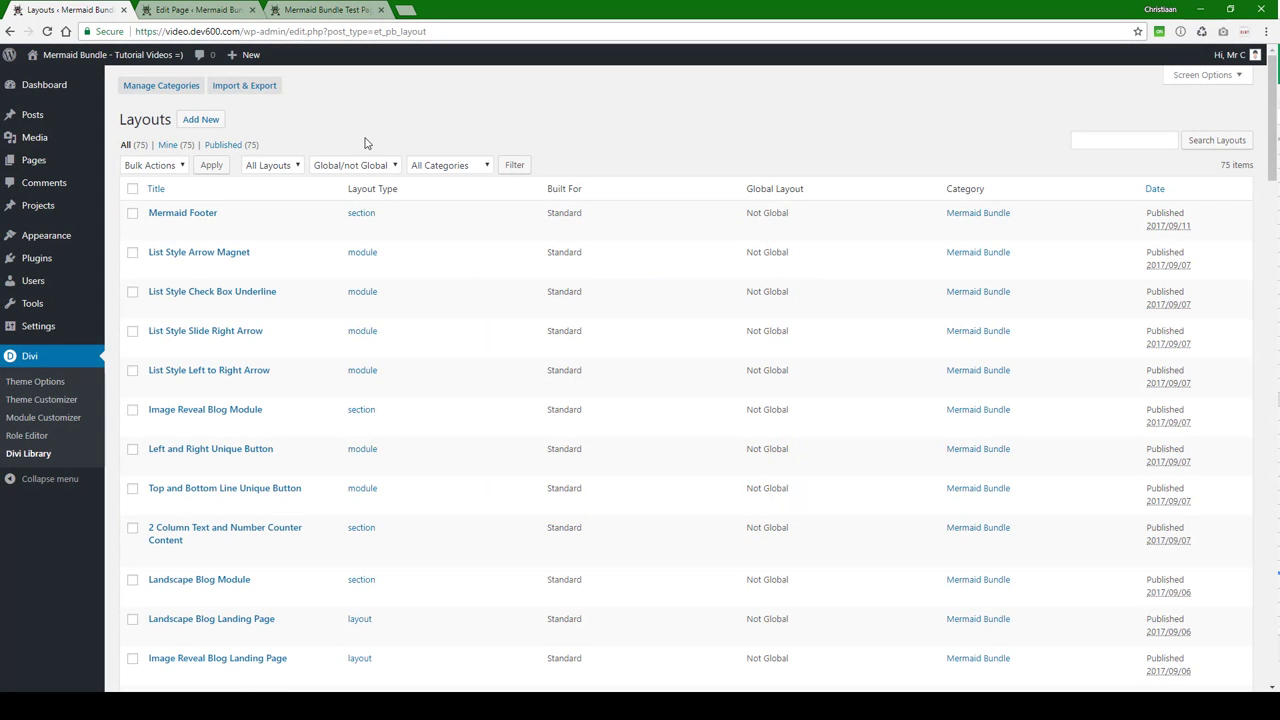
{"action": "scroll", "coordinate": [495, 115], "scroll_direction": "down", "scroll_amount": 1}
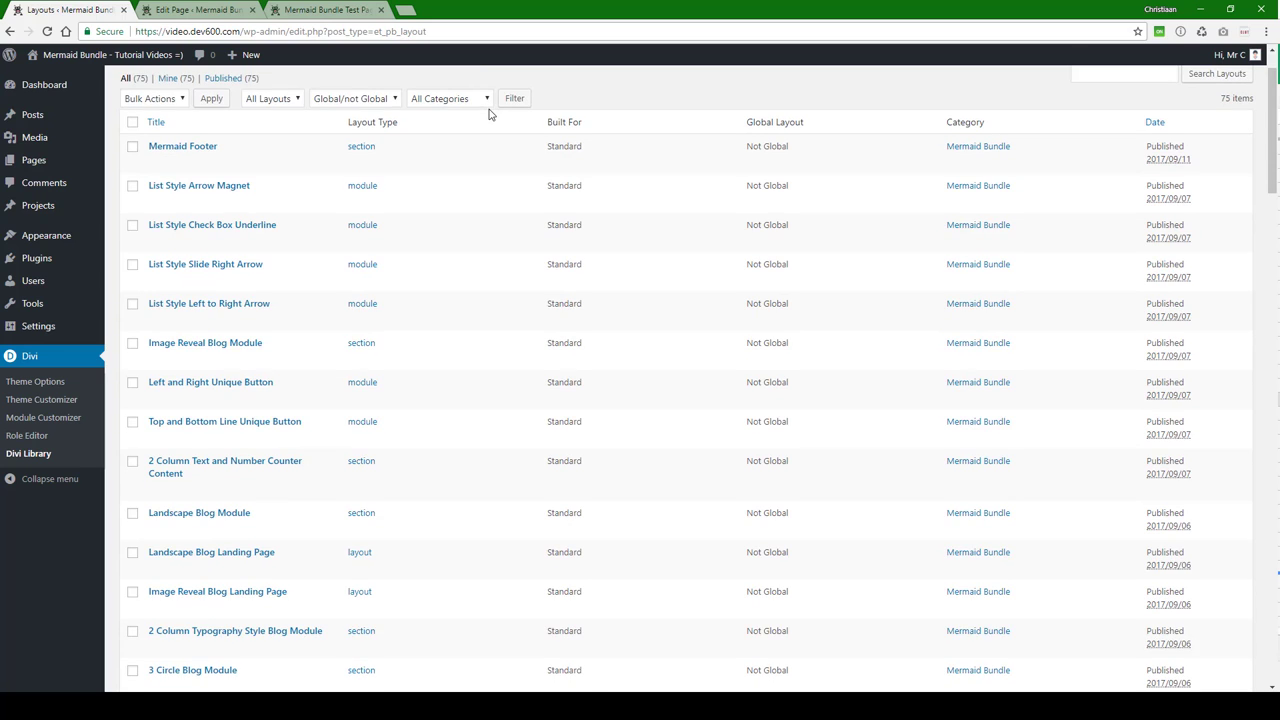
{"action": "scroll", "coordinate": [490, 113], "scroll_direction": "up", "scroll_amount": 1}
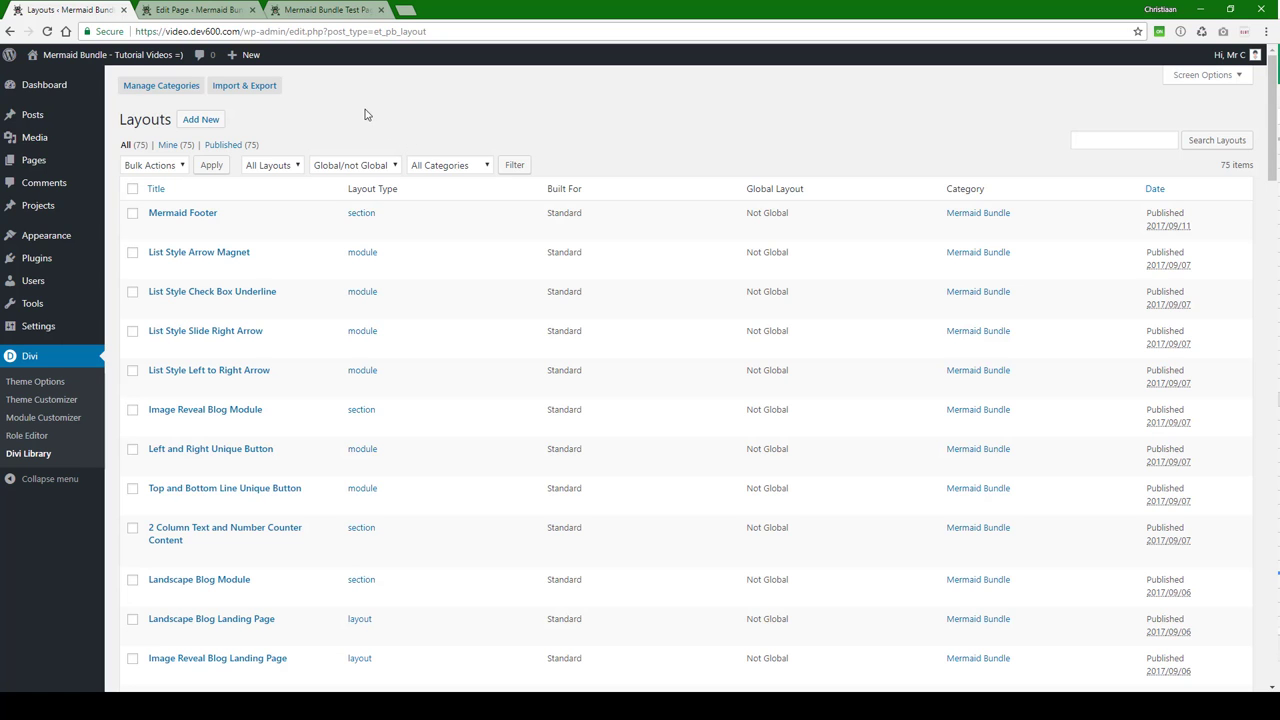
Reload the Edit Page tab showing the Mermaid Bundle Test Page in Divi Builder.
{"action": "left_click", "coordinate": [213, 12]}
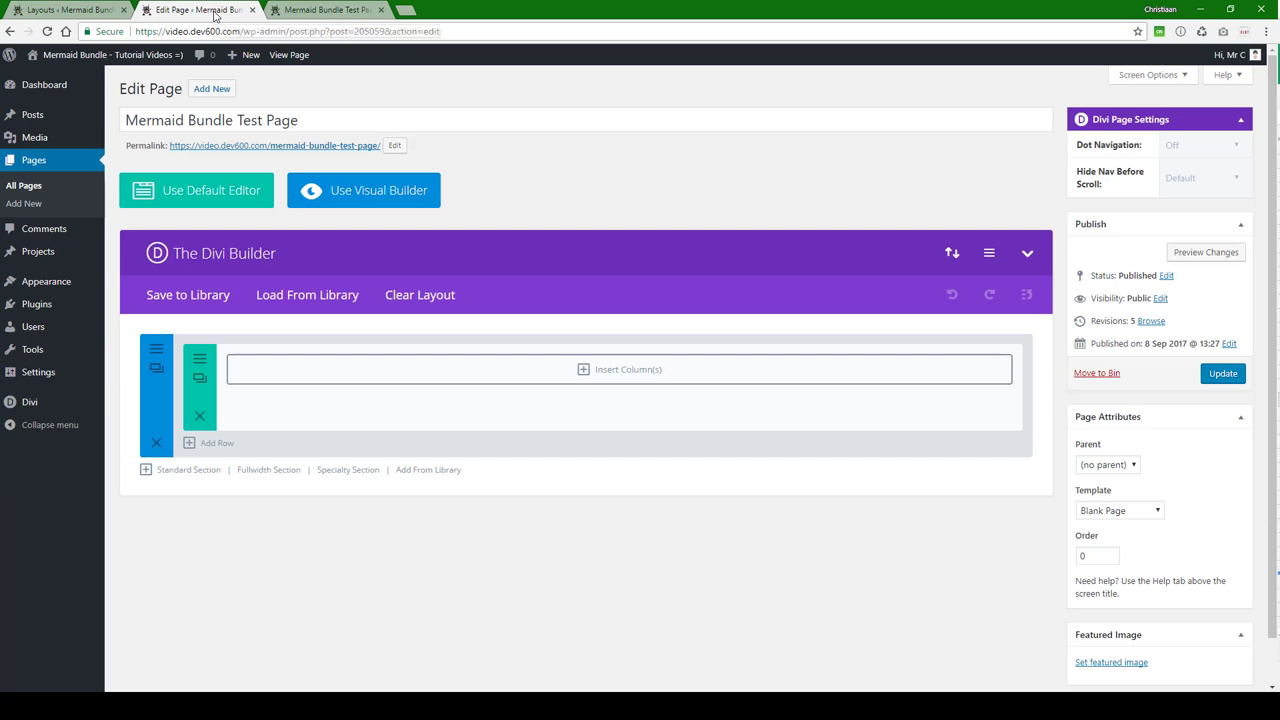
{"action": "left_click", "coordinate": [47, 31]}
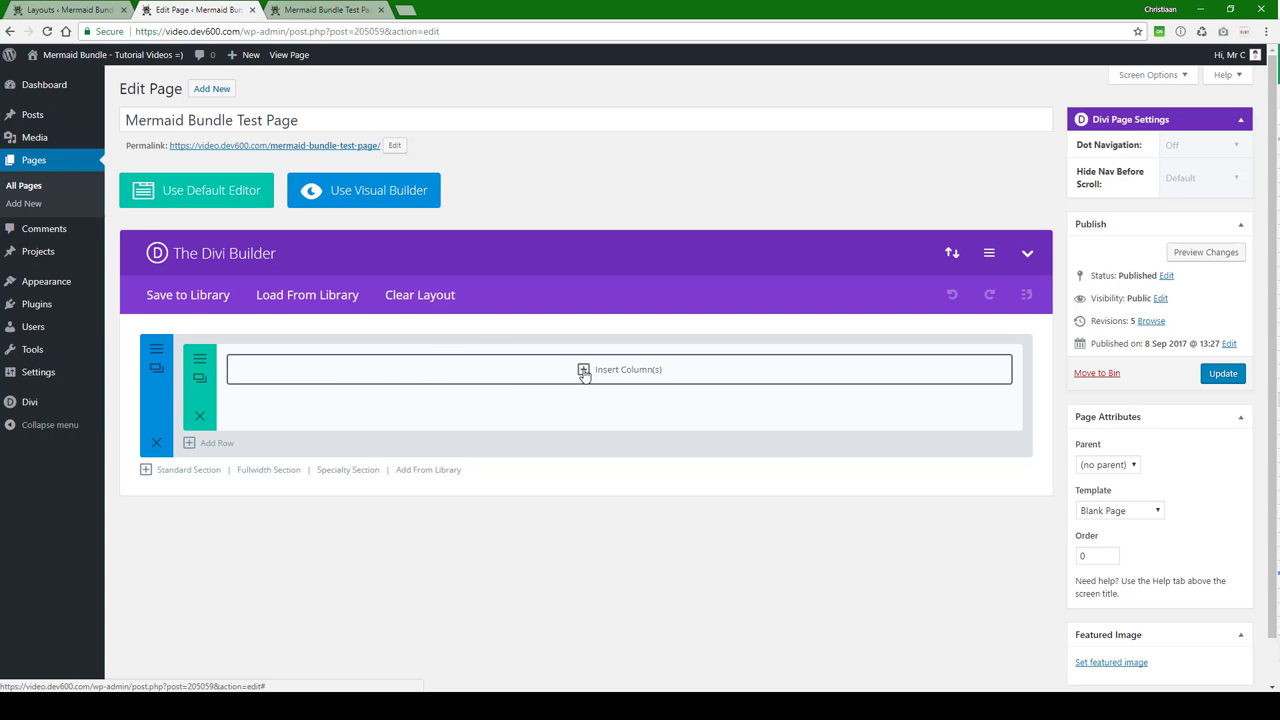
Load the Content Page White layout from the Divi Library into the test page.
{"action": "left_click", "coordinate": [307, 295]}
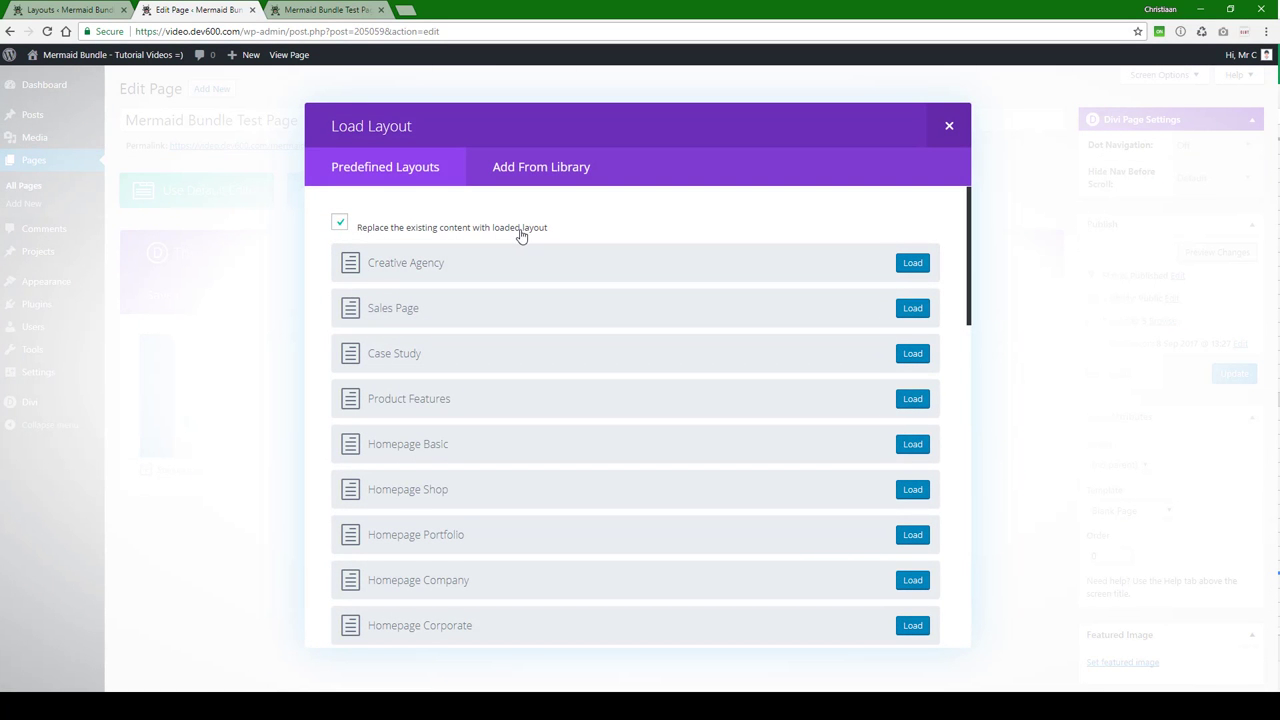
{"action": "left_click", "coordinate": [545, 177]}
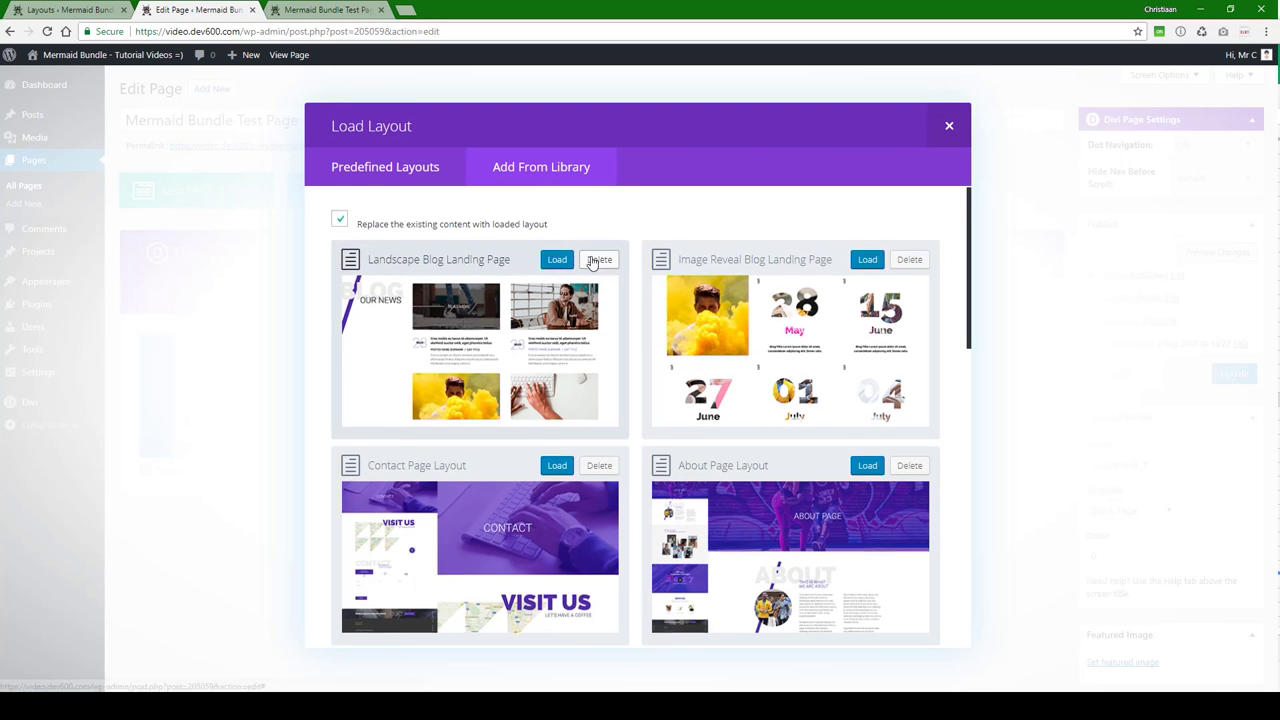
{"action": "scroll", "coordinate": [590, 258], "scroll_direction": "down", "scroll_amount": 3}
{"action": "scroll", "coordinate": [590, 250], "scroll_direction": "down", "scroll_amount": 3}
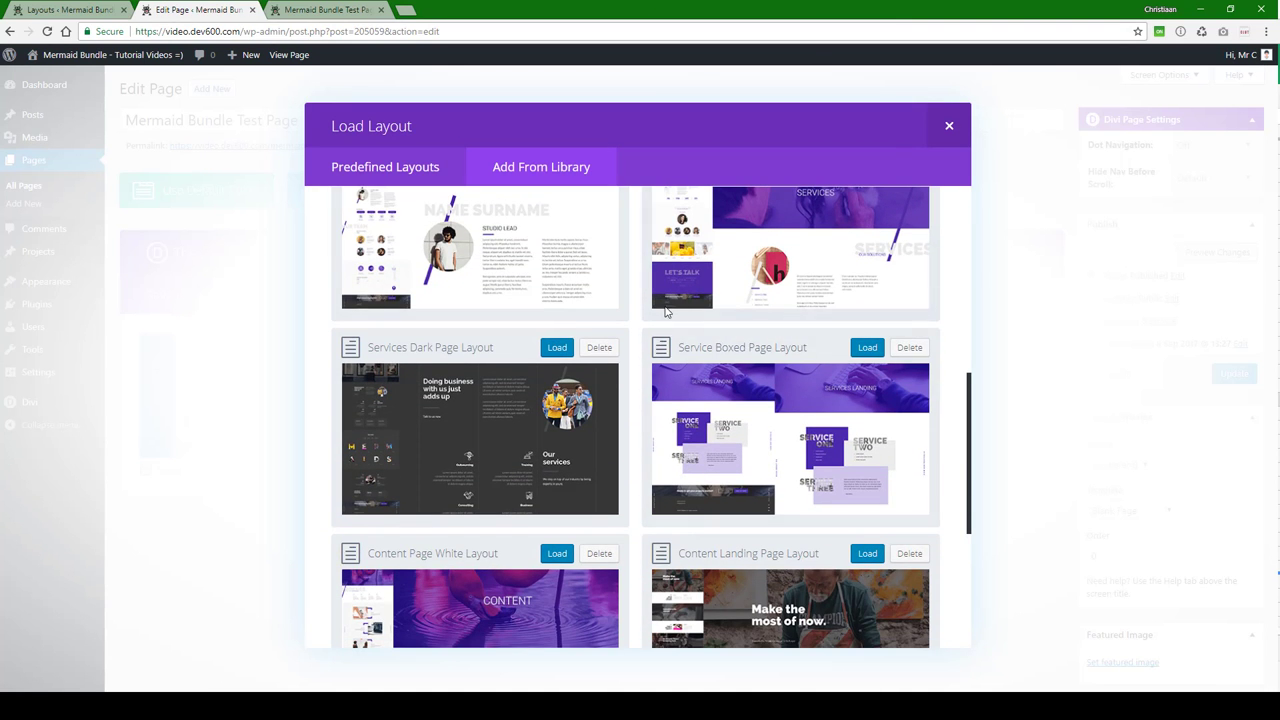
{"action": "scroll", "coordinate": [666, 312], "scroll_direction": "down", "scroll_amount": 1}
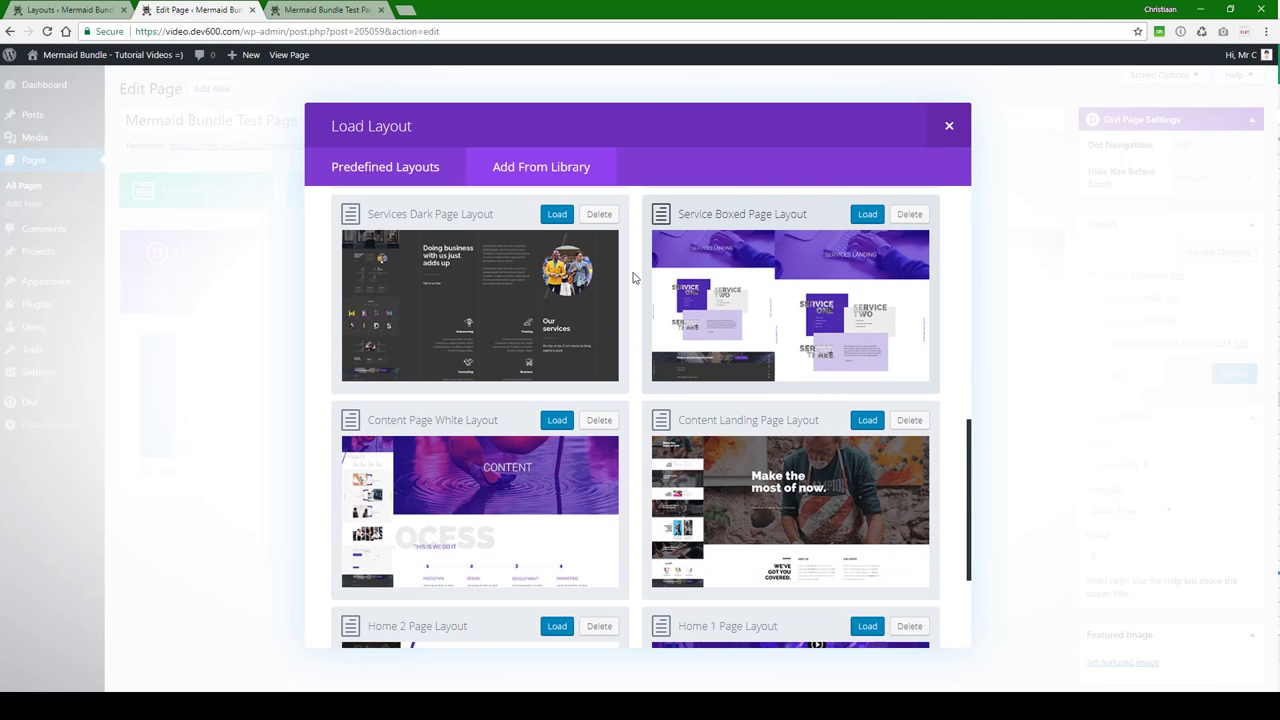
{"action": "scroll", "coordinate": [510, 249], "scroll_direction": "down", "scroll_amount": 1}
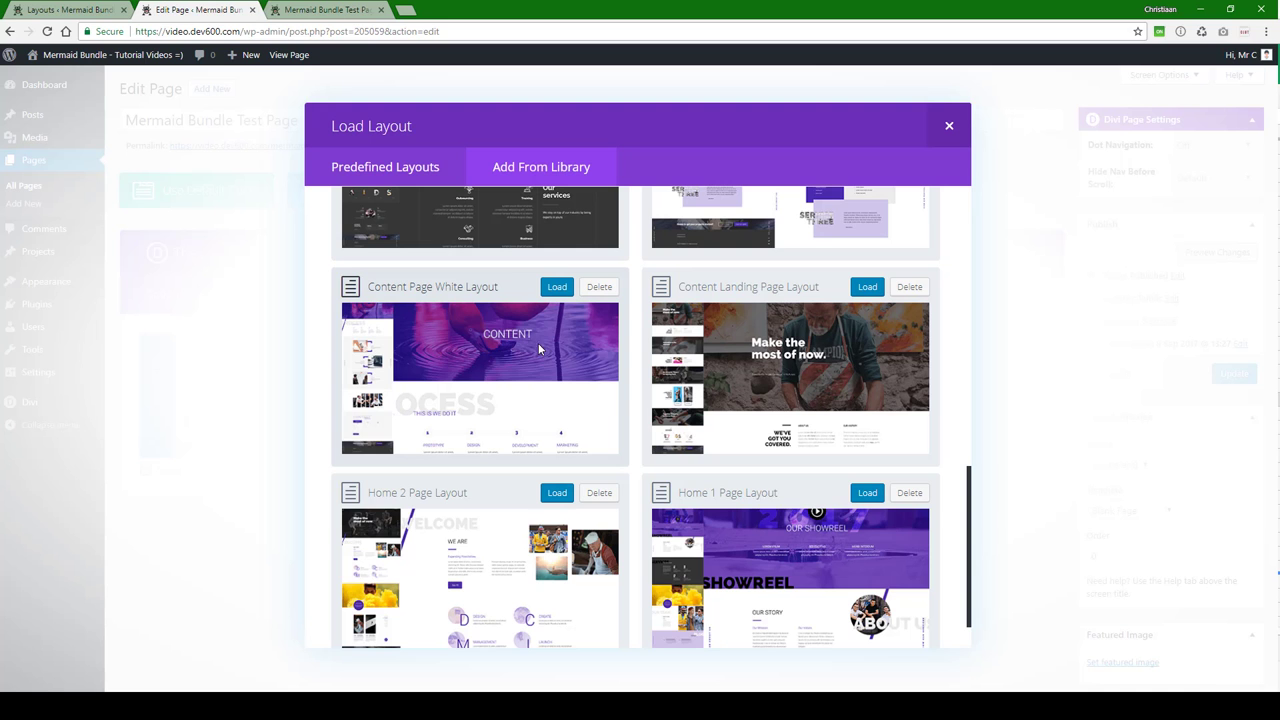
{"action": "left_click", "coordinate": [557, 287]}
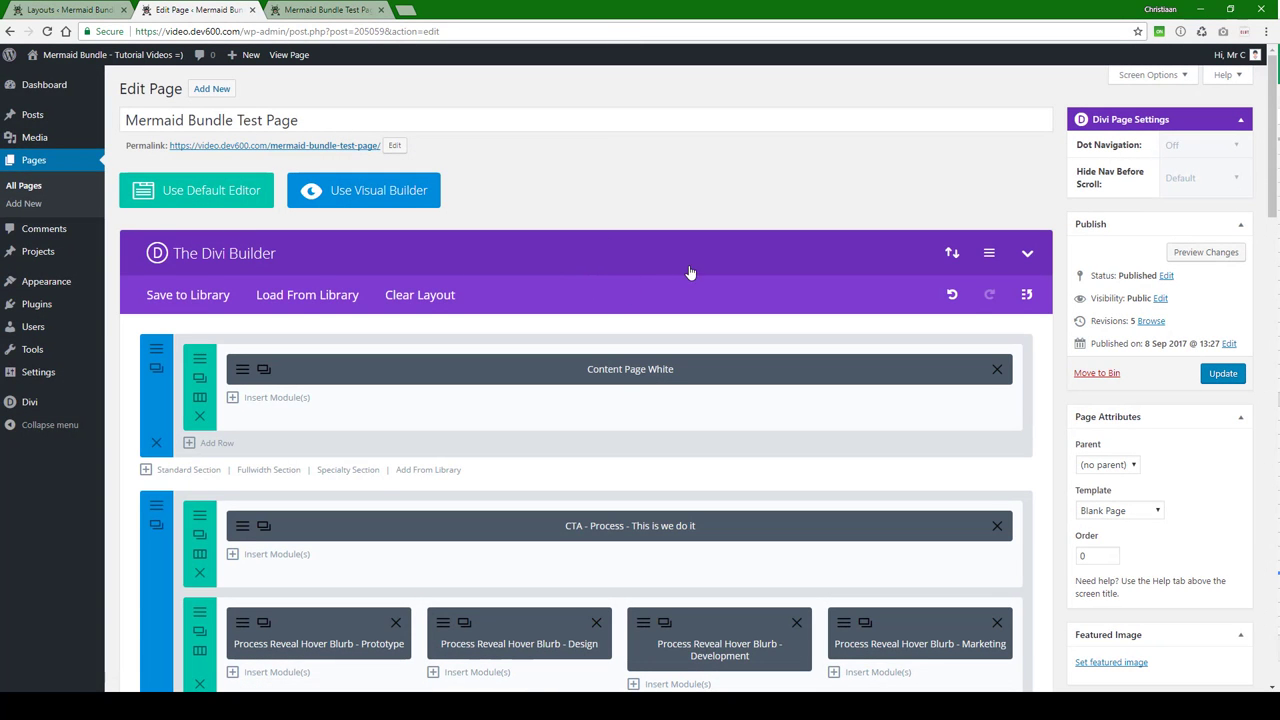
Update the page, preview the live Content Page White design, and return to the editor.
{"action": "left_click", "coordinate": [1224, 374]}
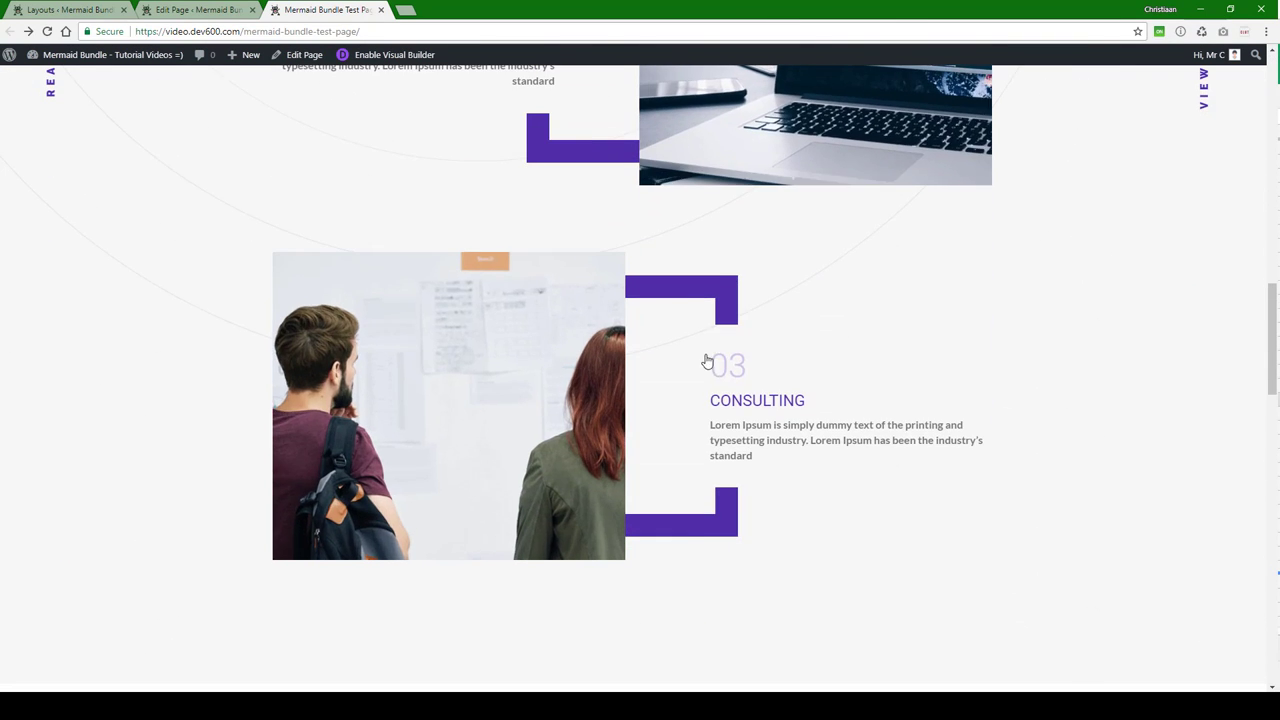
{"action": "scroll", "coordinate": [575, 158], "scroll_direction": "up", "scroll_amount": 12}
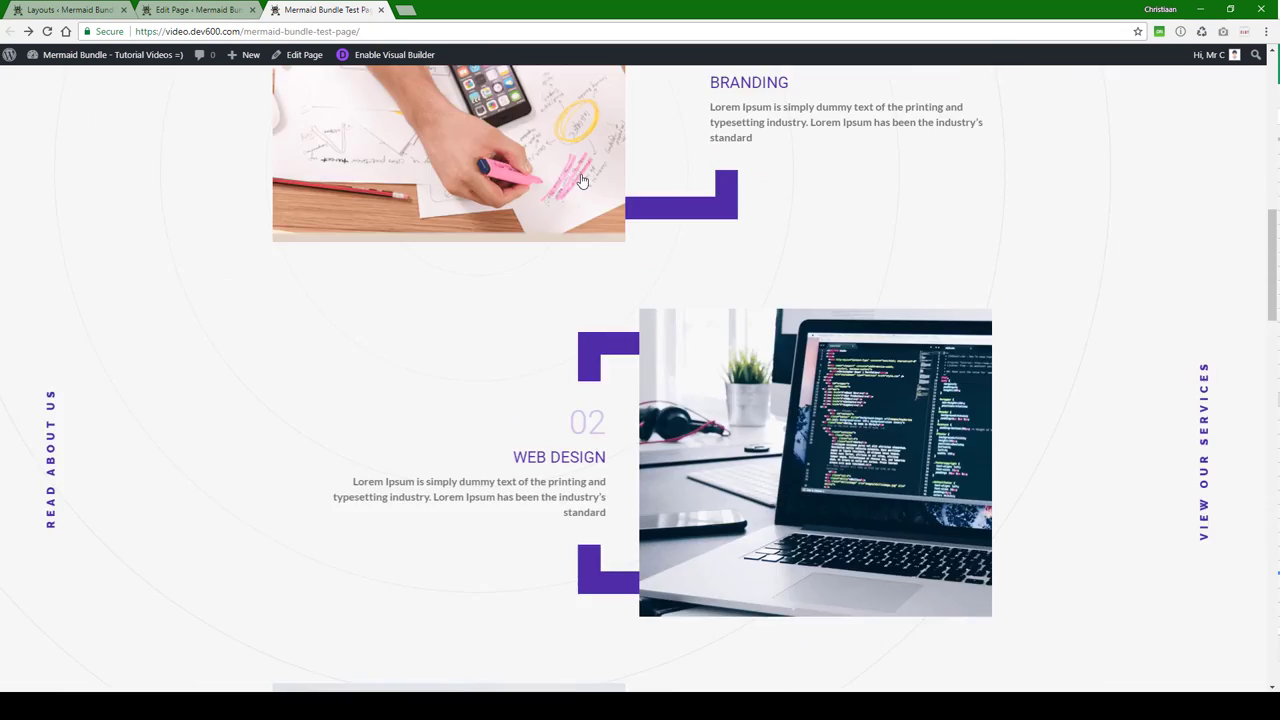
{"action": "left_click", "coordinate": [212, 9]}
{"action": "scroll", "coordinate": [549, 367], "scroll_direction": "down", "scroll_amount": 2}
{"action": "scroll", "coordinate": [590, 266], "scroll_direction": "up", "scroll_amount": 1}
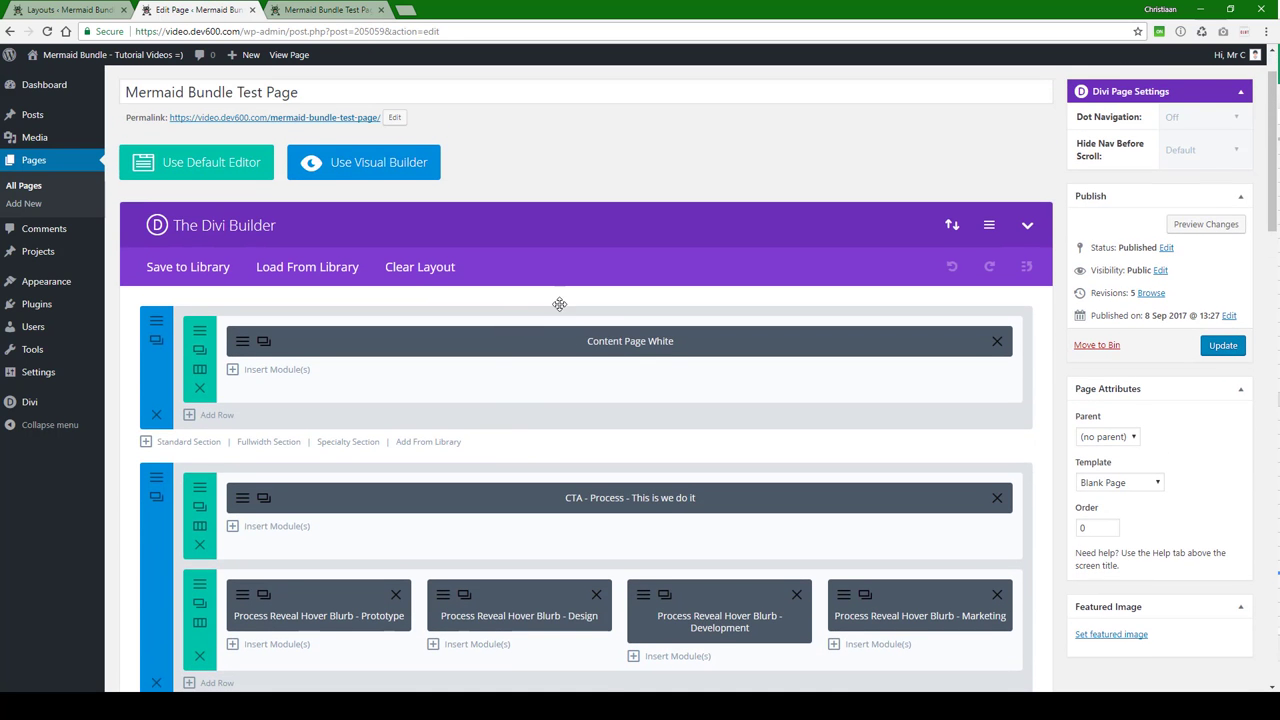
Clear the builder layout and load the Circle Side Bio Person Module layout from the library.
{"action": "left_click", "coordinate": [450, 270]}
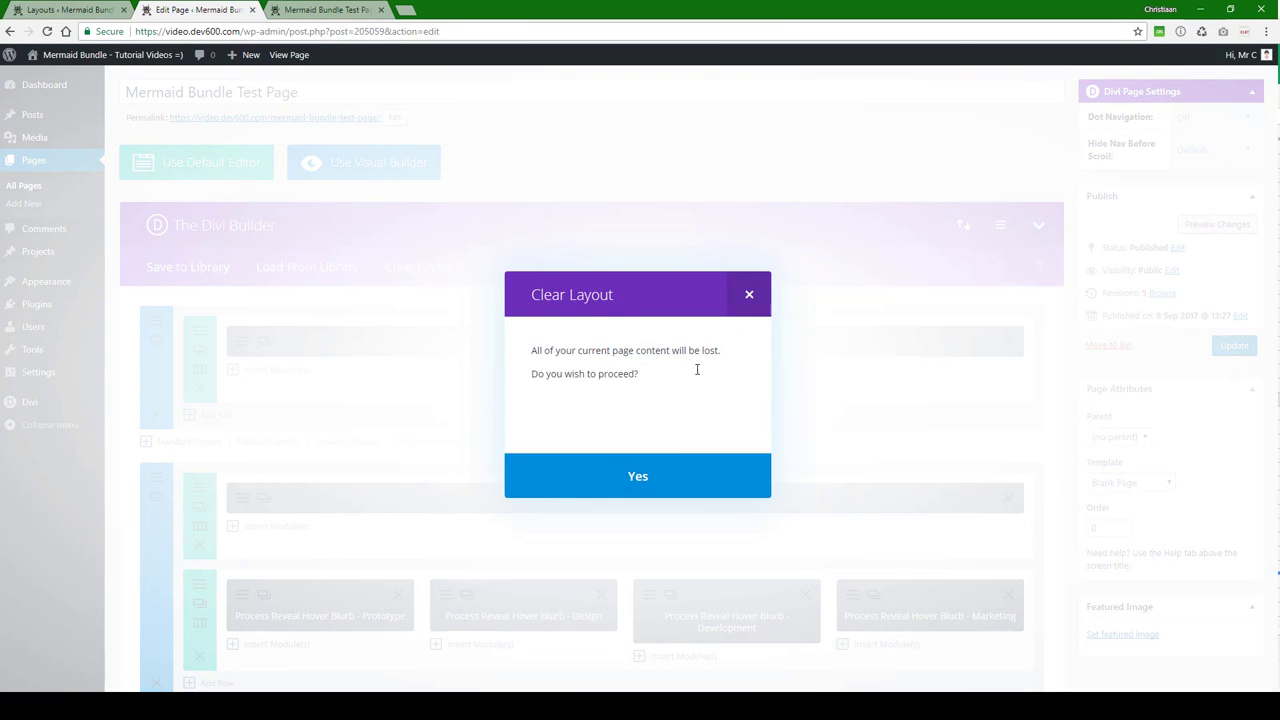
{"action": "left_click", "coordinate": [656, 478]}
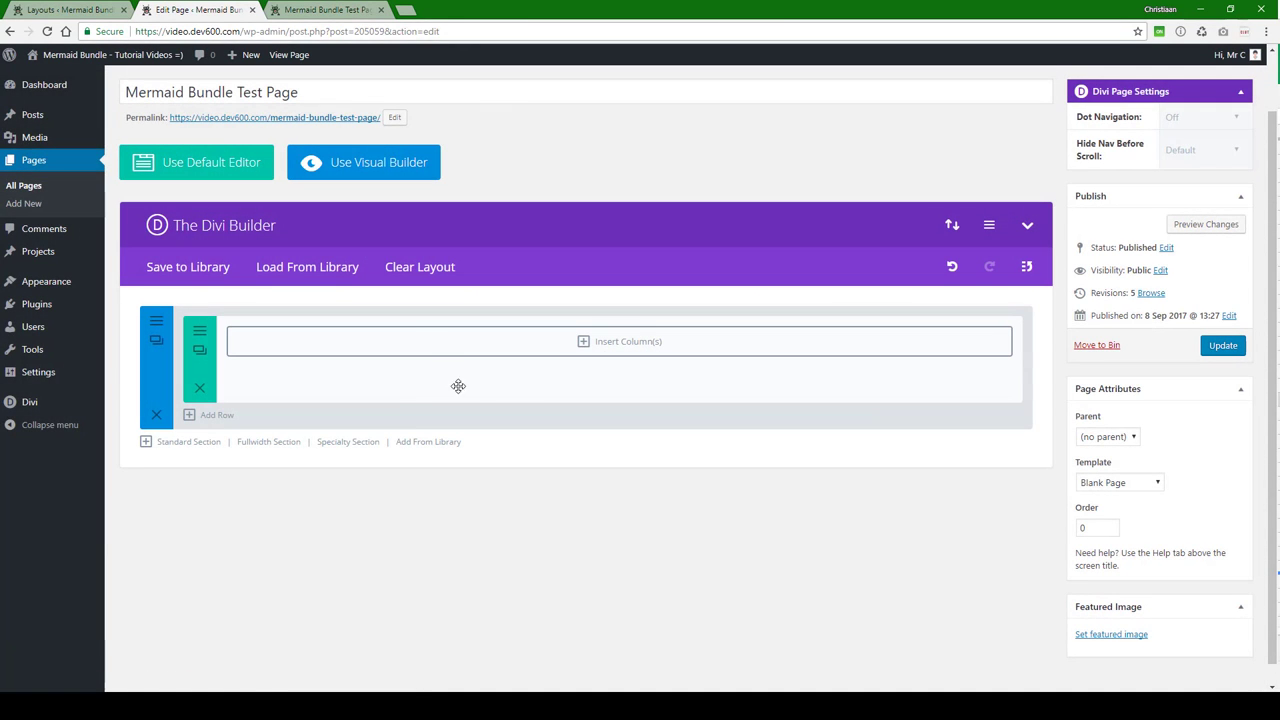
{"action": "left_click", "coordinate": [427, 443]}
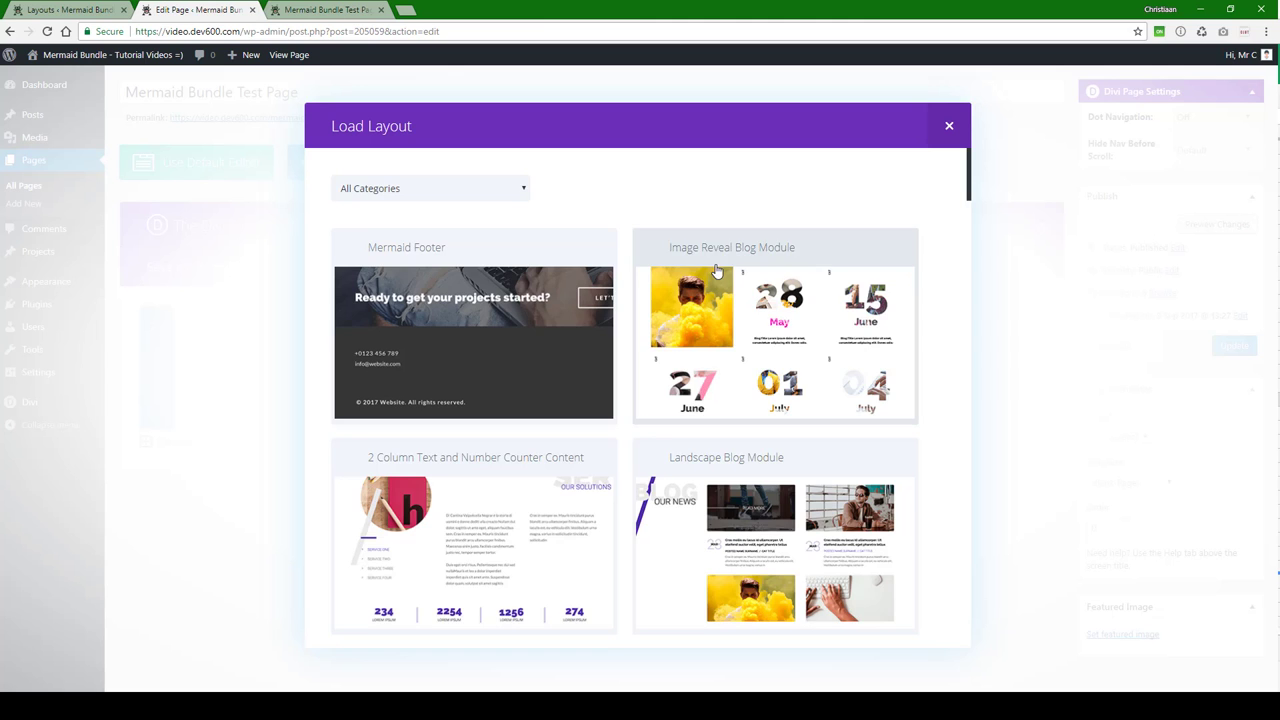
{"action": "scroll", "coordinate": [717, 271], "scroll_direction": "down", "scroll_amount": 5}
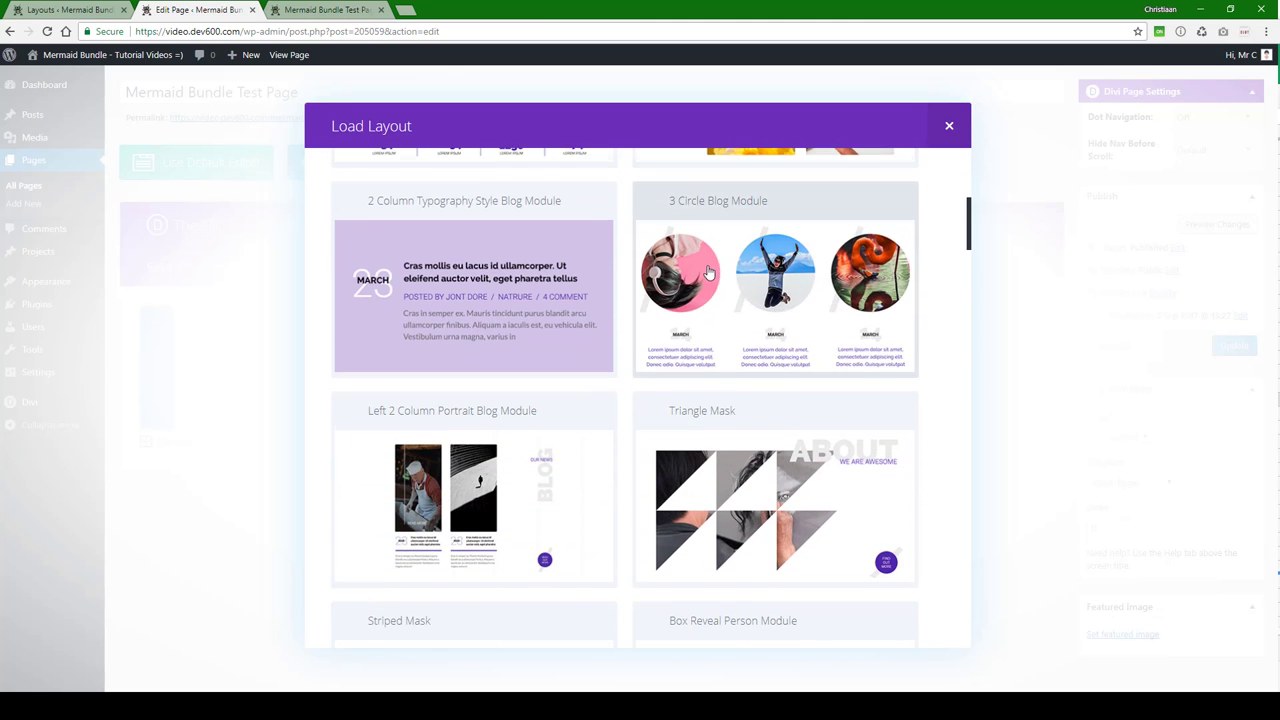
{"action": "scroll", "coordinate": [640, 285], "scroll_direction": "down", "scroll_amount": 2}
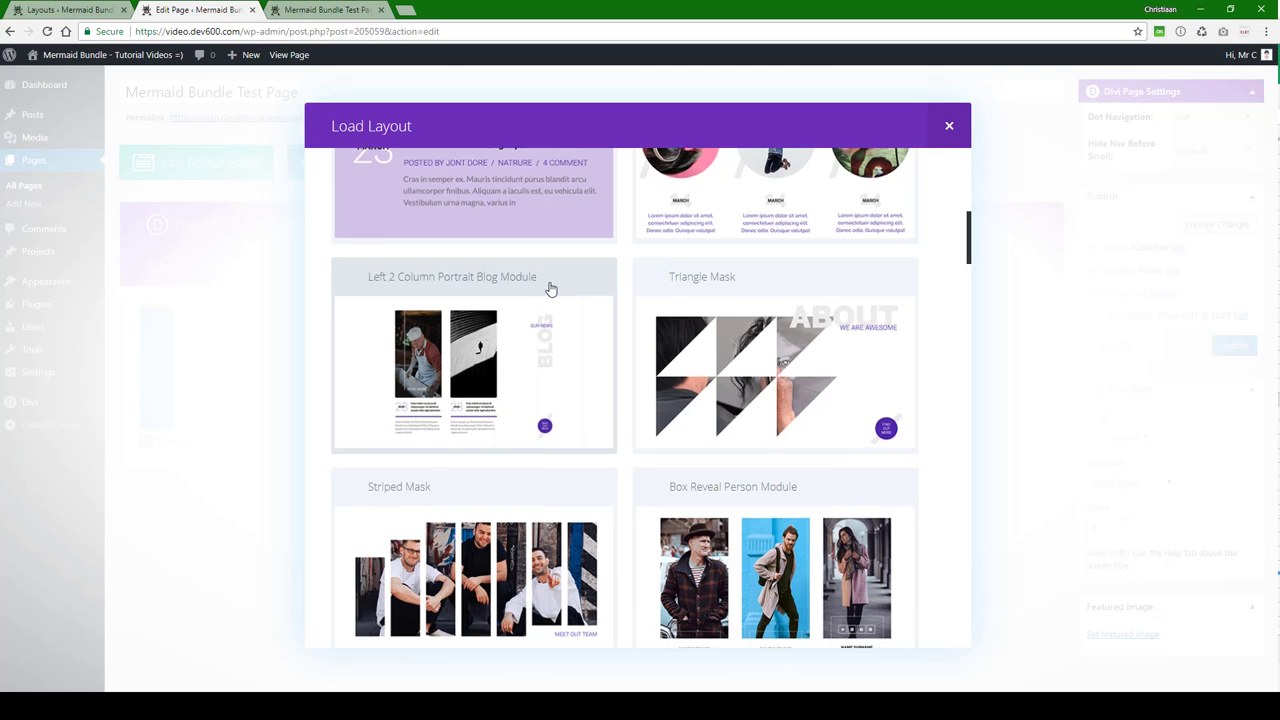
{"action": "scroll", "coordinate": [550, 287], "scroll_direction": "down", "scroll_amount": 3}
{"action": "scroll", "coordinate": [406, 298], "scroll_direction": "down", "scroll_amount": 7}
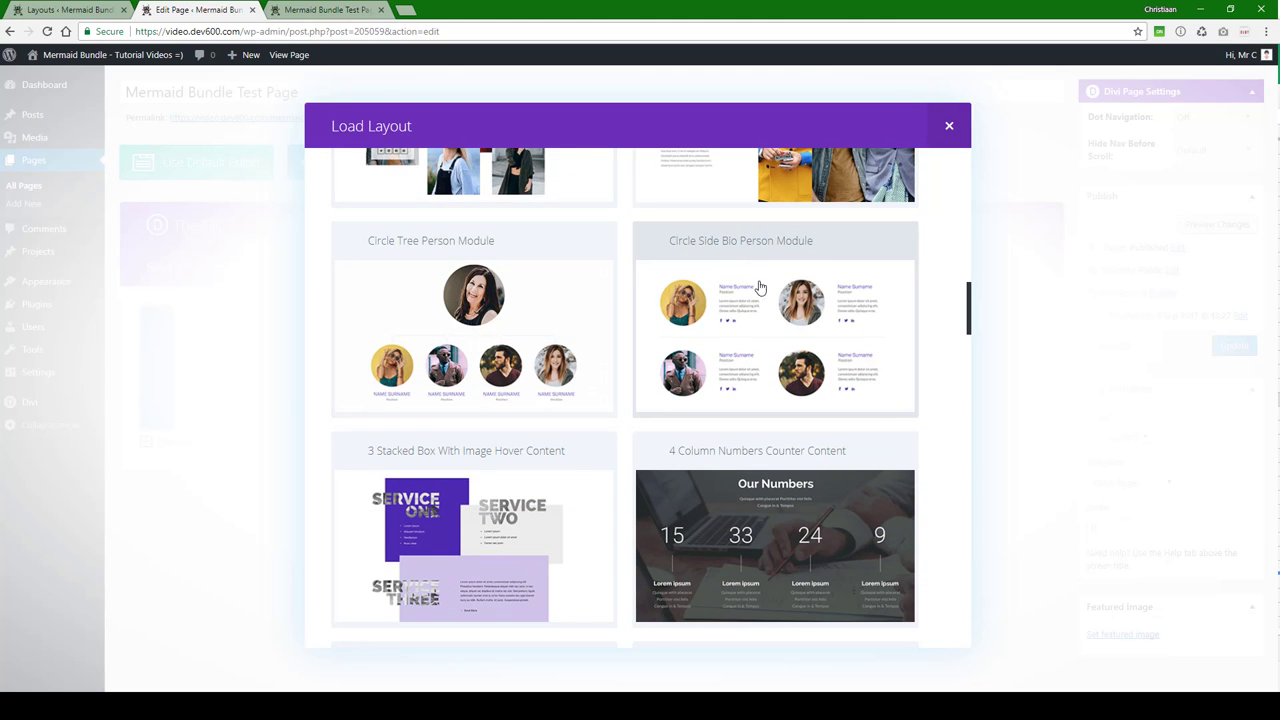
{"action": "left_click", "coordinate": [793, 302]}
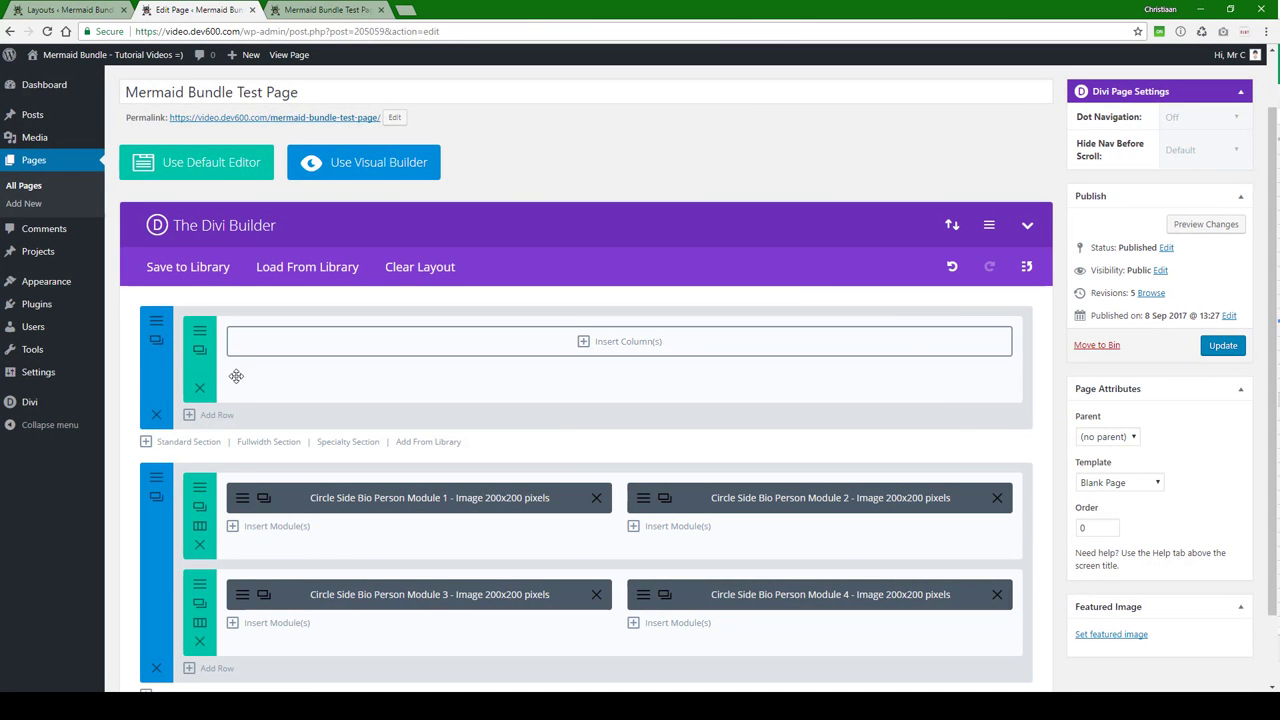
Delete the leftover empty section, update the page, and check the refreshed live page.
{"action": "left_click", "coordinate": [156, 414]}
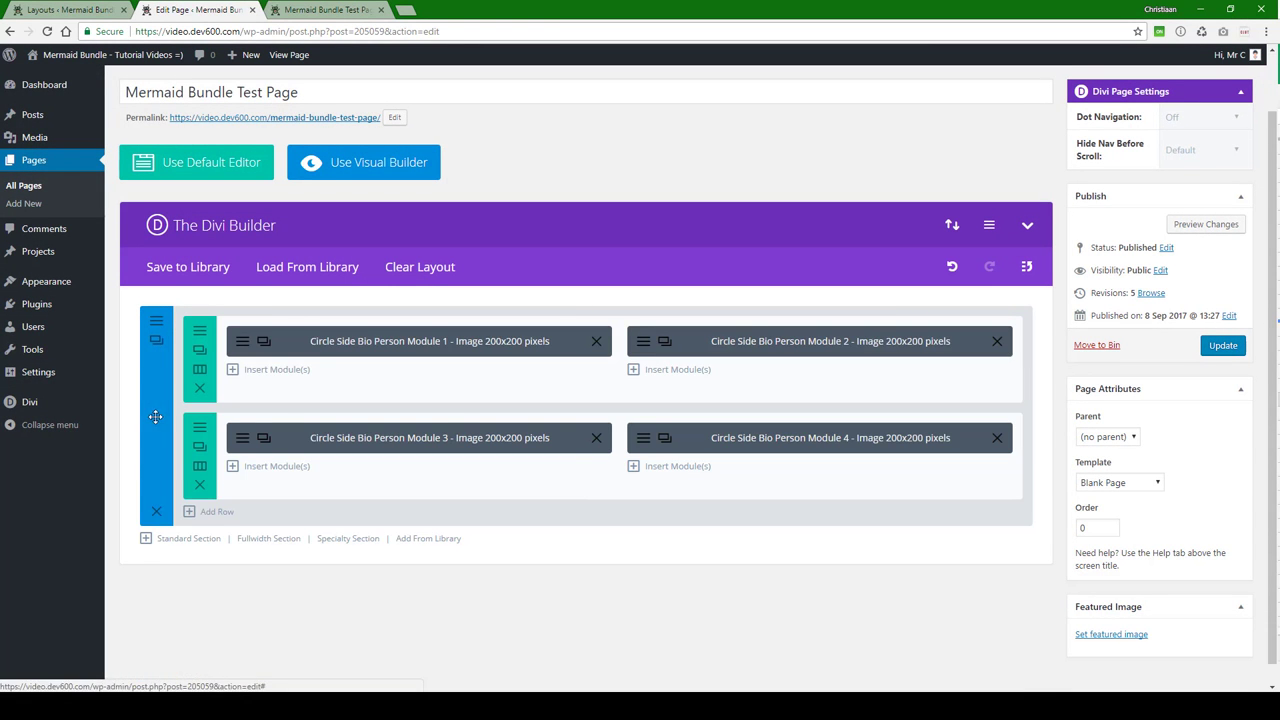
{"action": "left_click", "coordinate": [1223, 345]}
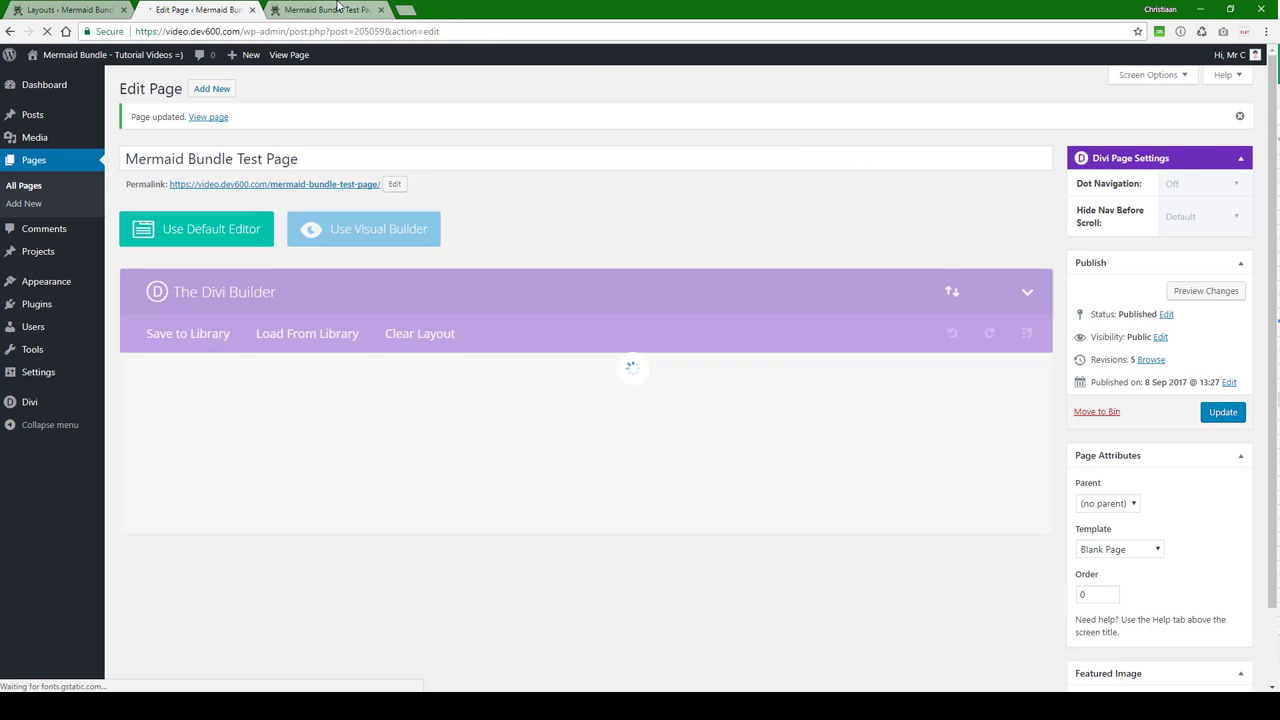
{"action": "left_click", "coordinate": [329, 10]}
{"action": "left_click", "coordinate": [47, 31]}
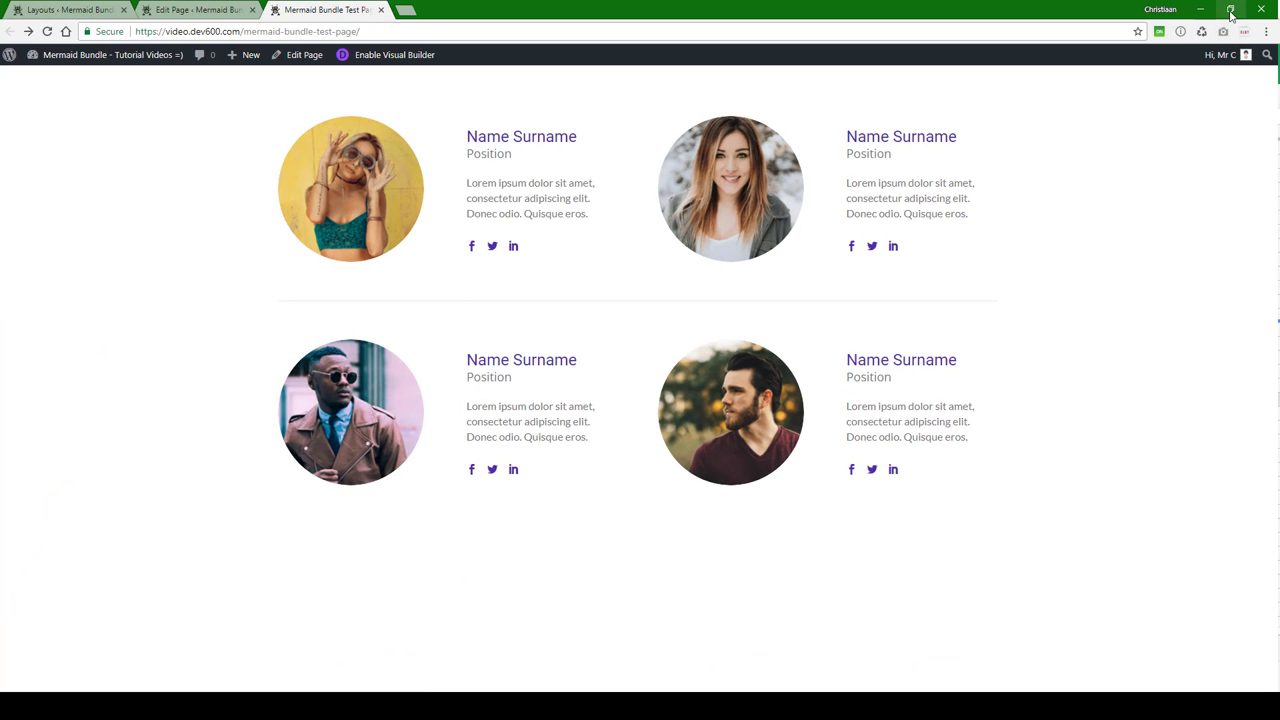
{"action": "left_click", "coordinate": [212, 10]}
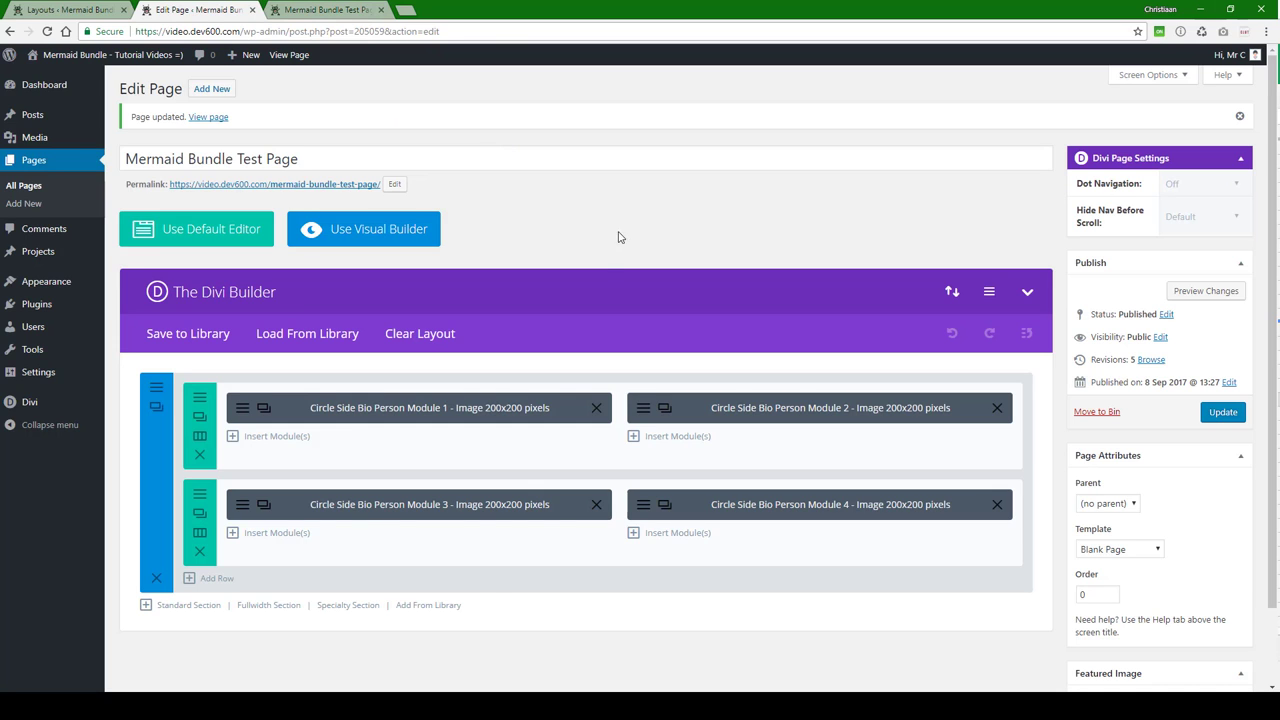
Remove the person-module section and create a row with four equal columns.
{"action": "left_click", "coordinate": [157, 579]}
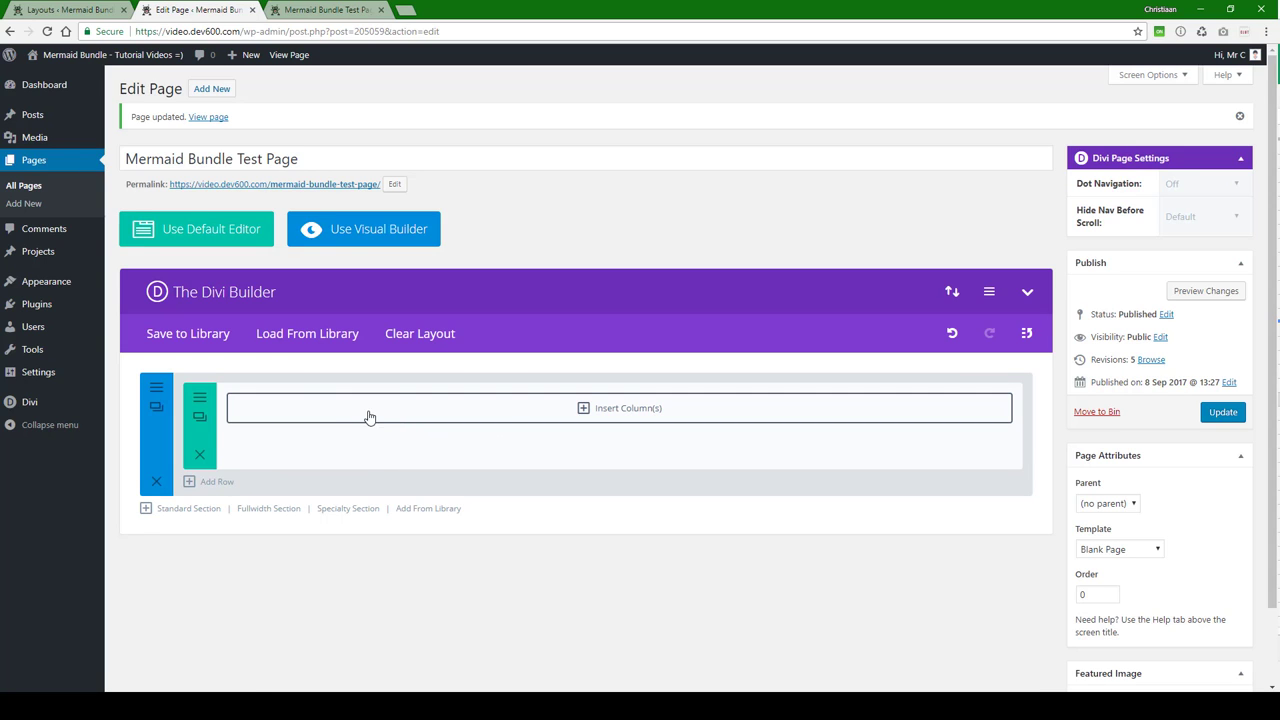
{"action": "left_click", "coordinate": [580, 410]}
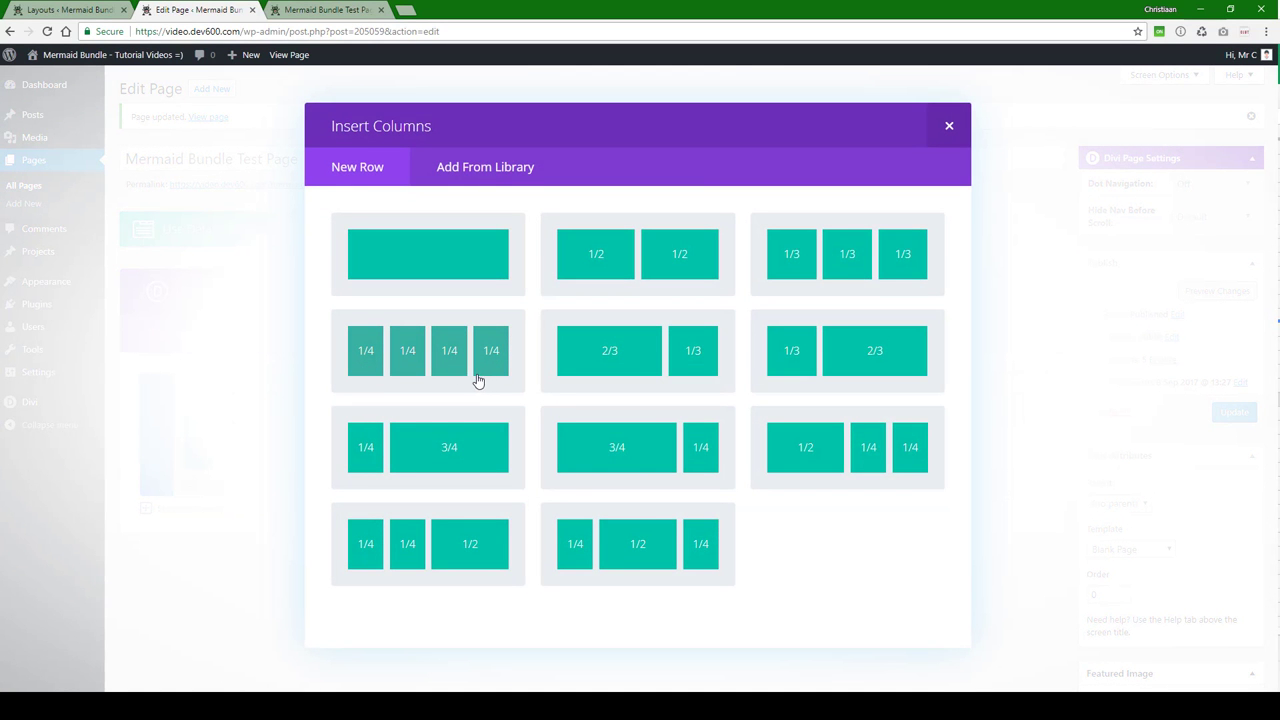
{"action": "left_click", "coordinate": [380, 362]}
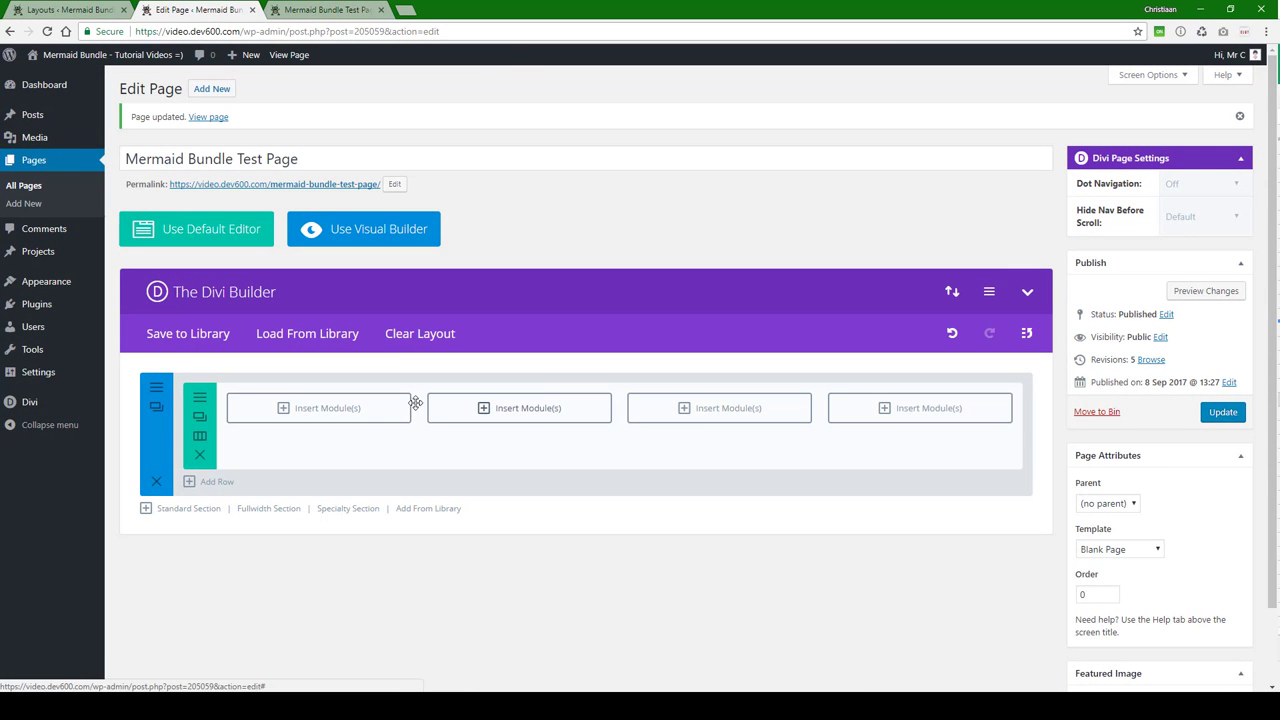
Insert the List Style Arrow Magnet library module into the first column.
{"action": "left_click", "coordinate": [280, 410]}
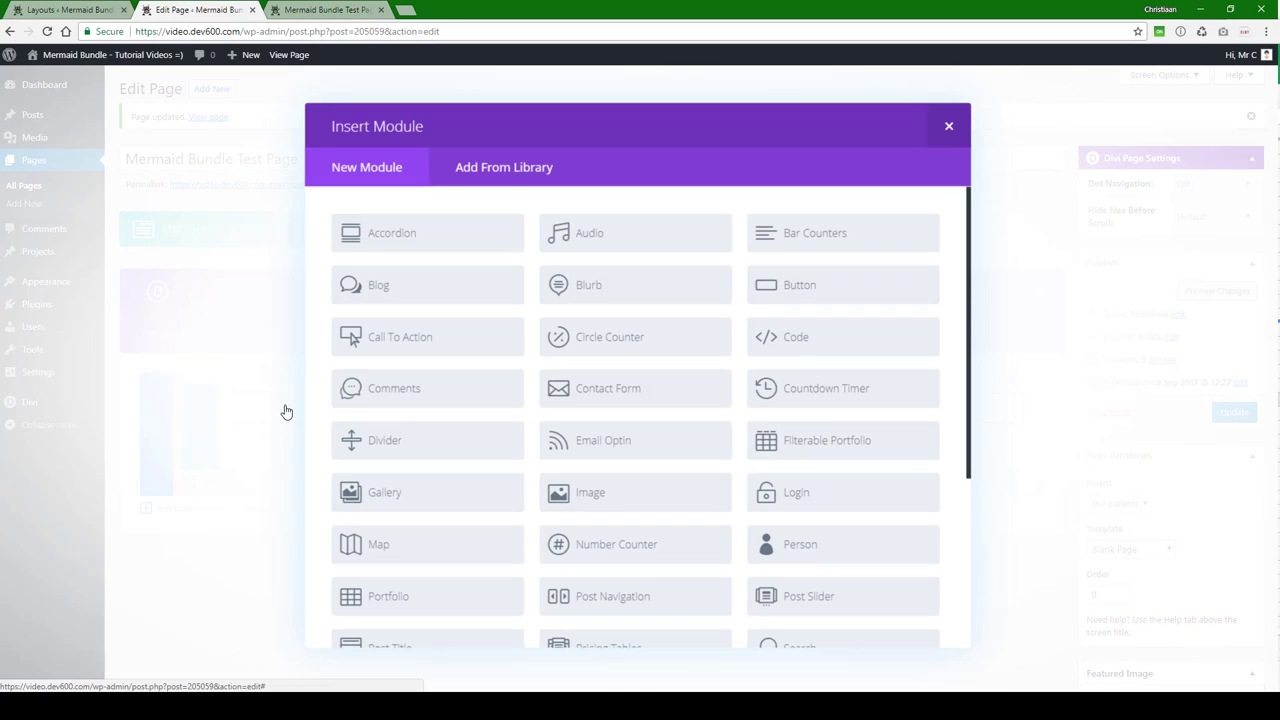
{"action": "left_click", "coordinate": [502, 172]}
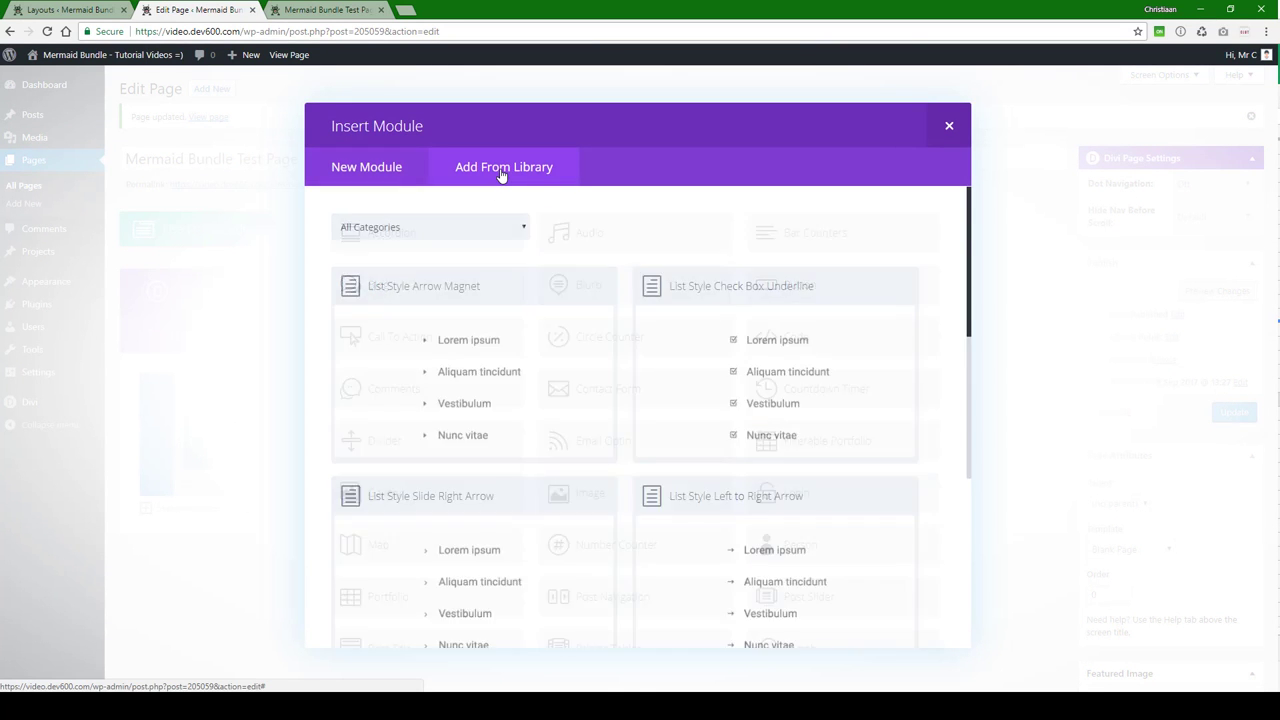
{"action": "scroll", "coordinate": [546, 289], "scroll_direction": "down", "scroll_amount": 5}
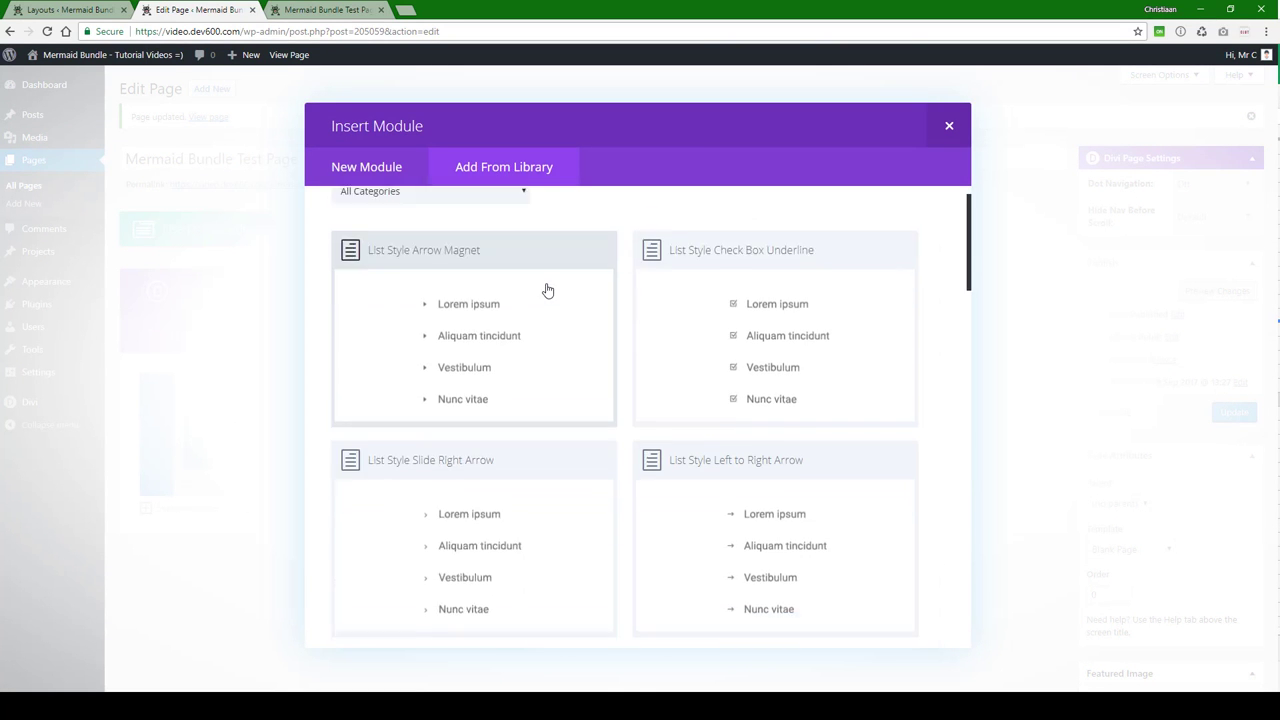
{"action": "scroll", "coordinate": [557, 282], "scroll_direction": "down", "scroll_amount": 3}
{"action": "scroll", "coordinate": [558, 278], "scroll_direction": "up", "scroll_amount": 8}
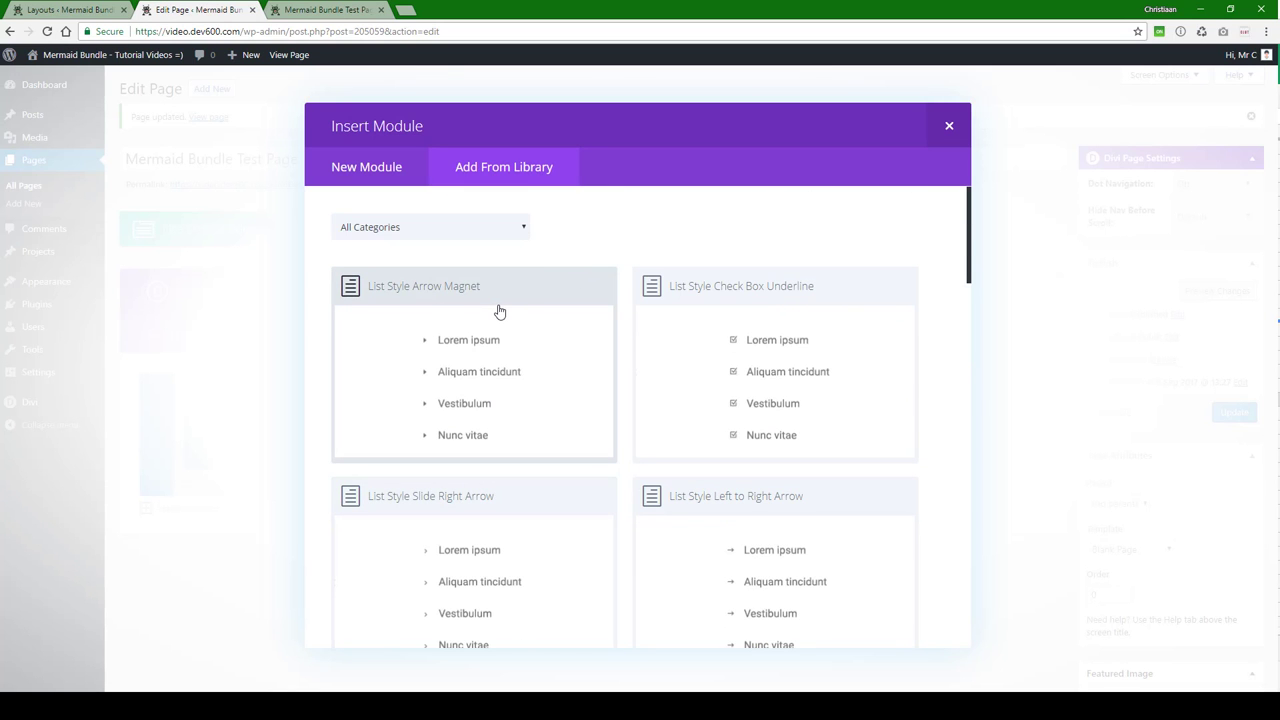
{"action": "scroll", "coordinate": [499, 312], "scroll_direction": "down", "scroll_amount": 10}
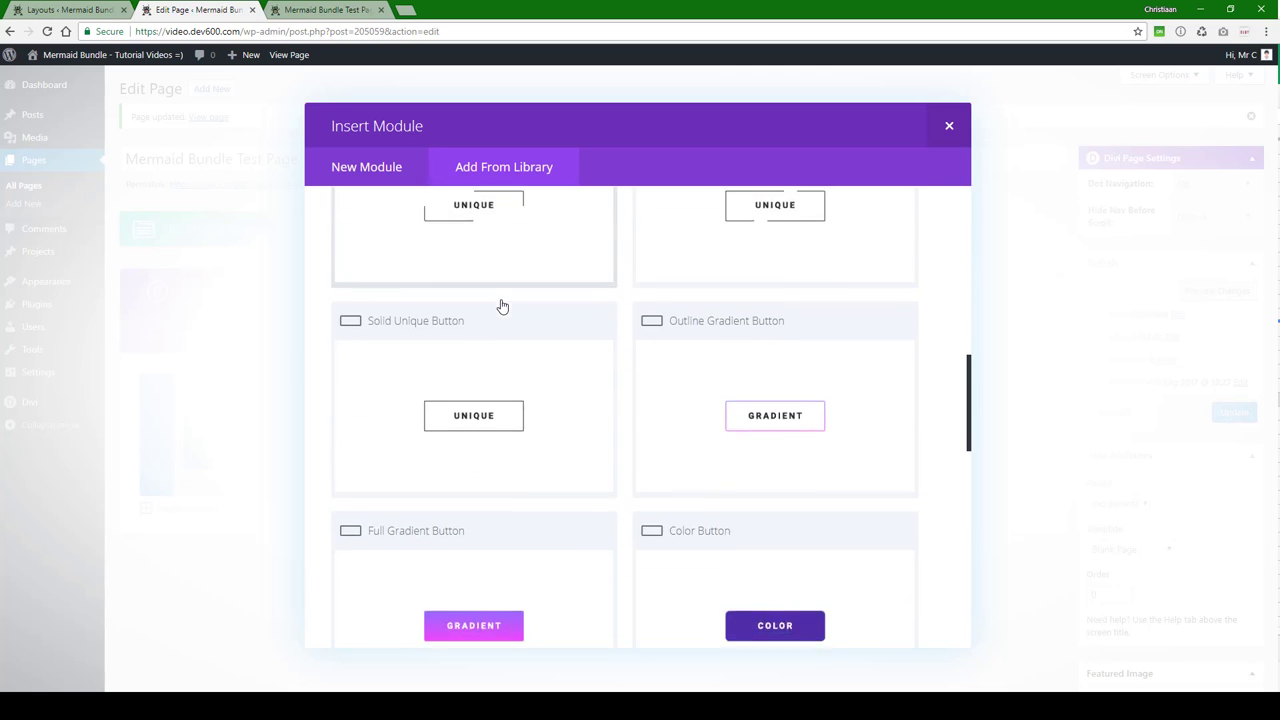
{"action": "scroll", "coordinate": [502, 313], "scroll_direction": "up", "scroll_amount": 10}
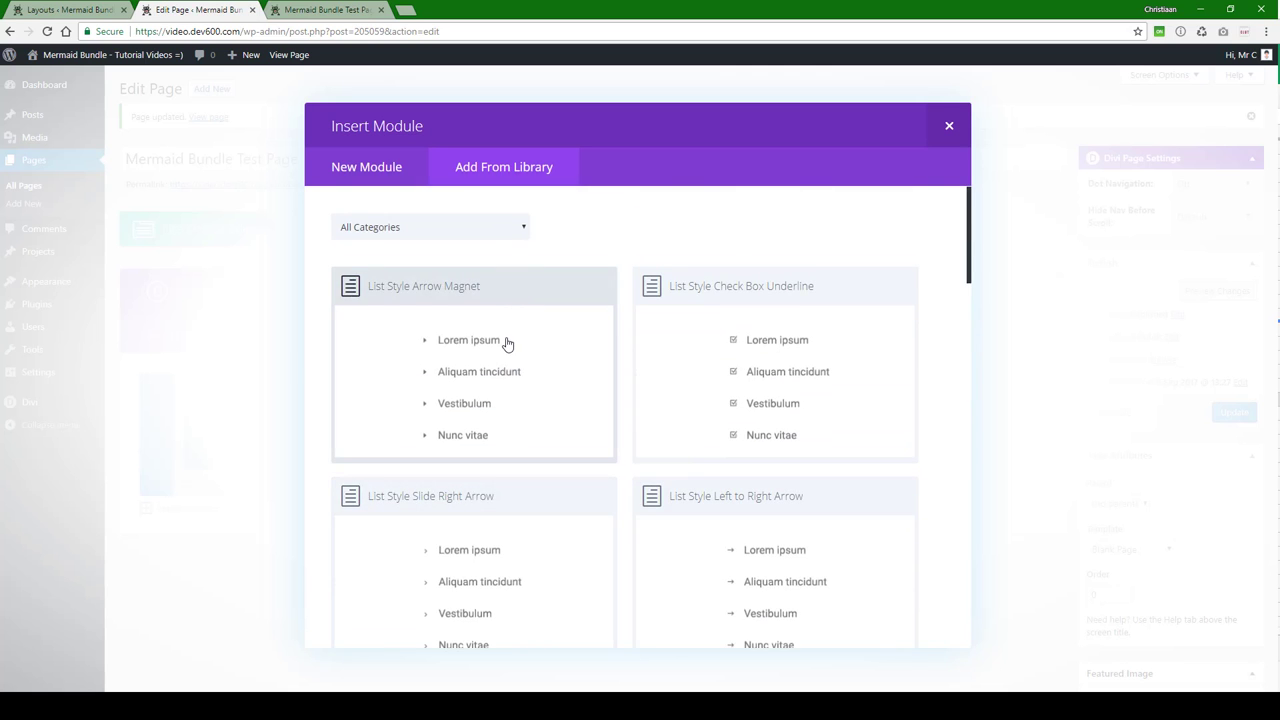
{"action": "left_click", "coordinate": [506, 343]}
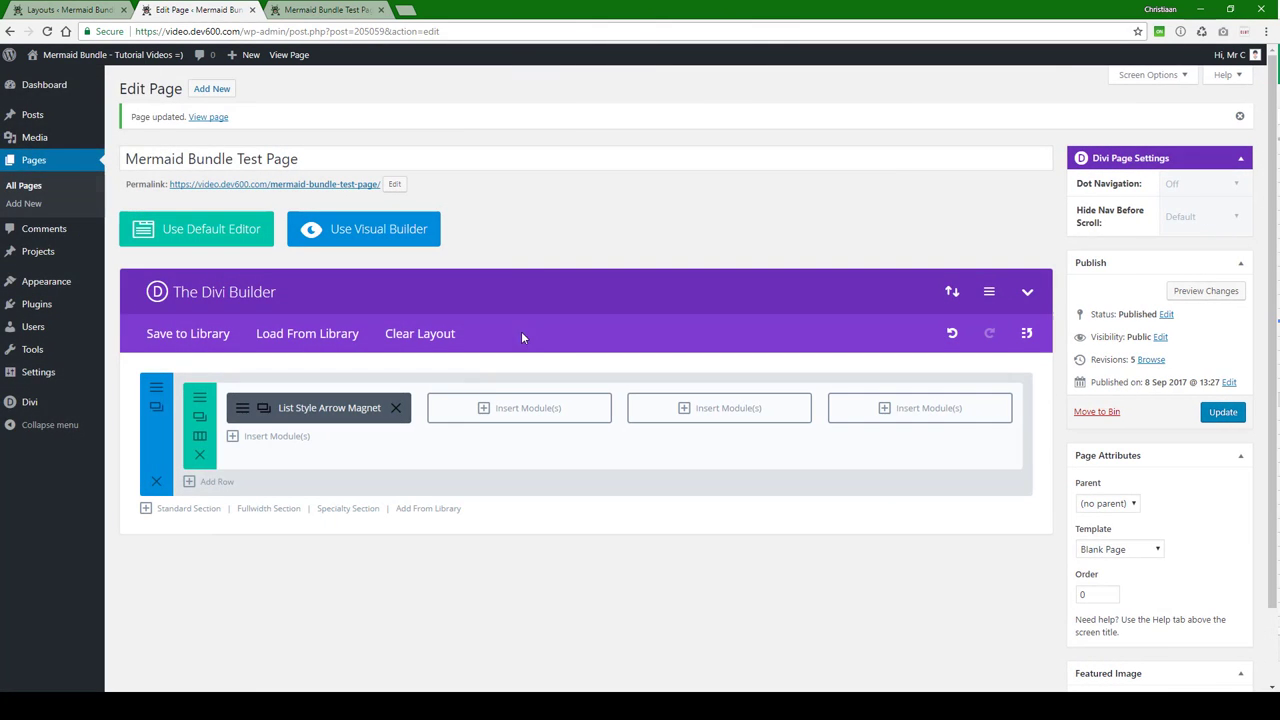
Add the Circle Button library module to the second column and update the page.
{"action": "left_click", "coordinate": [487, 410]}
{"action": "scroll", "coordinate": [560, 334], "scroll_direction": "down", "scroll_amount": 5}
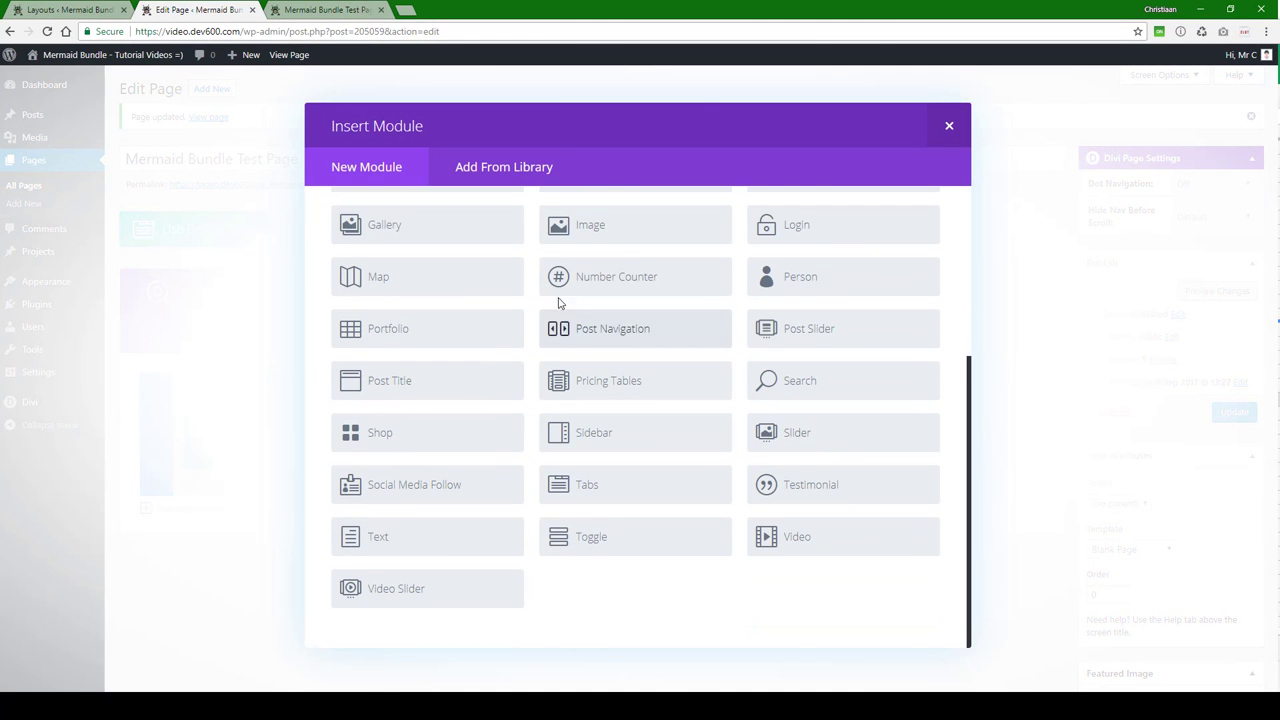
{"action": "left_click", "coordinate": [510, 182]}
{"action": "scroll", "coordinate": [523, 286], "scroll_direction": "down", "scroll_amount": 15}
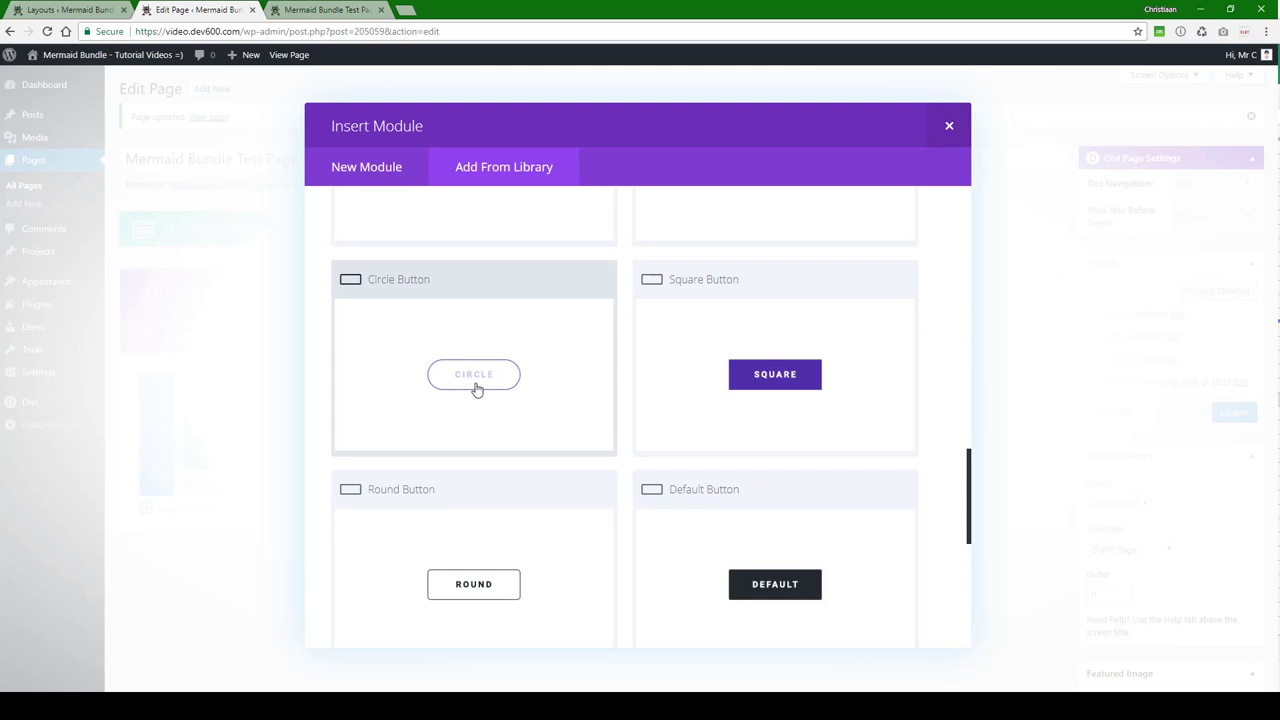
{"action": "left_click", "coordinate": [477, 389]}
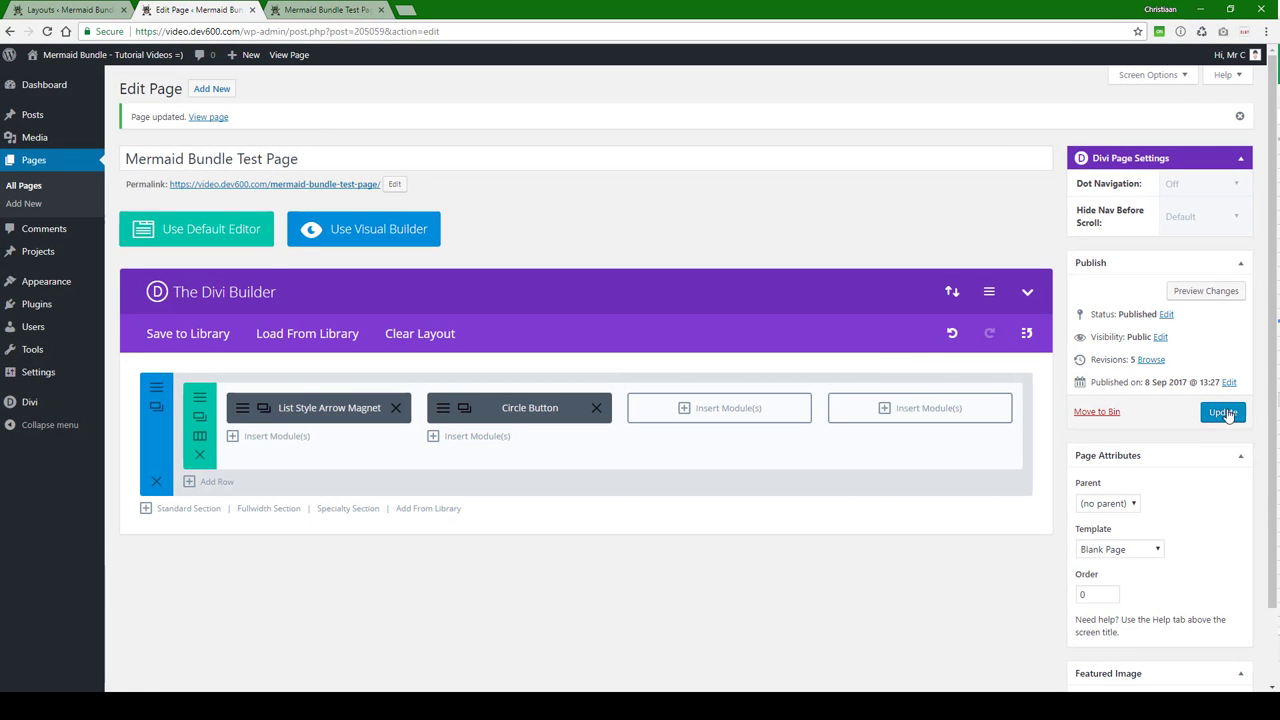
{"action": "left_click", "coordinate": [1224, 413]}
Refresh the front-end tab to verify the arrow list and Circle Button, then return to Edit Page.
{"action": "left_click", "coordinate": [333, 9]}
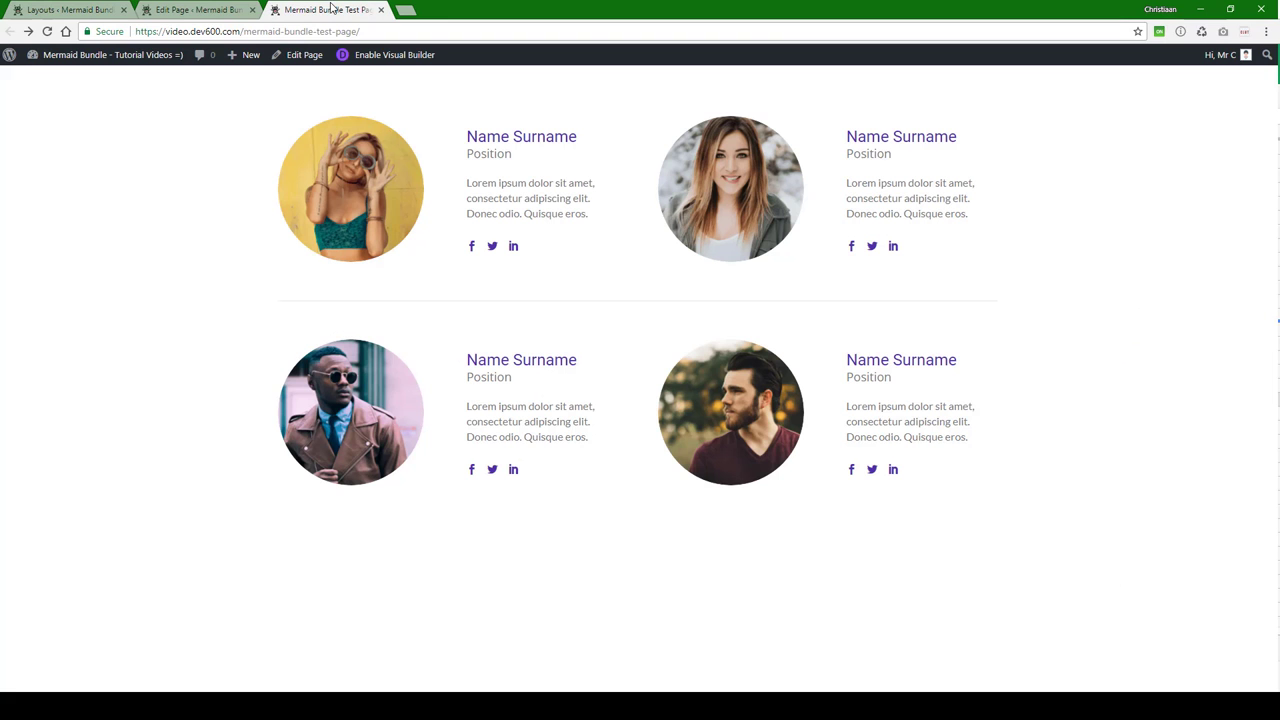
{"action": "left_click", "coordinate": [48, 33]}
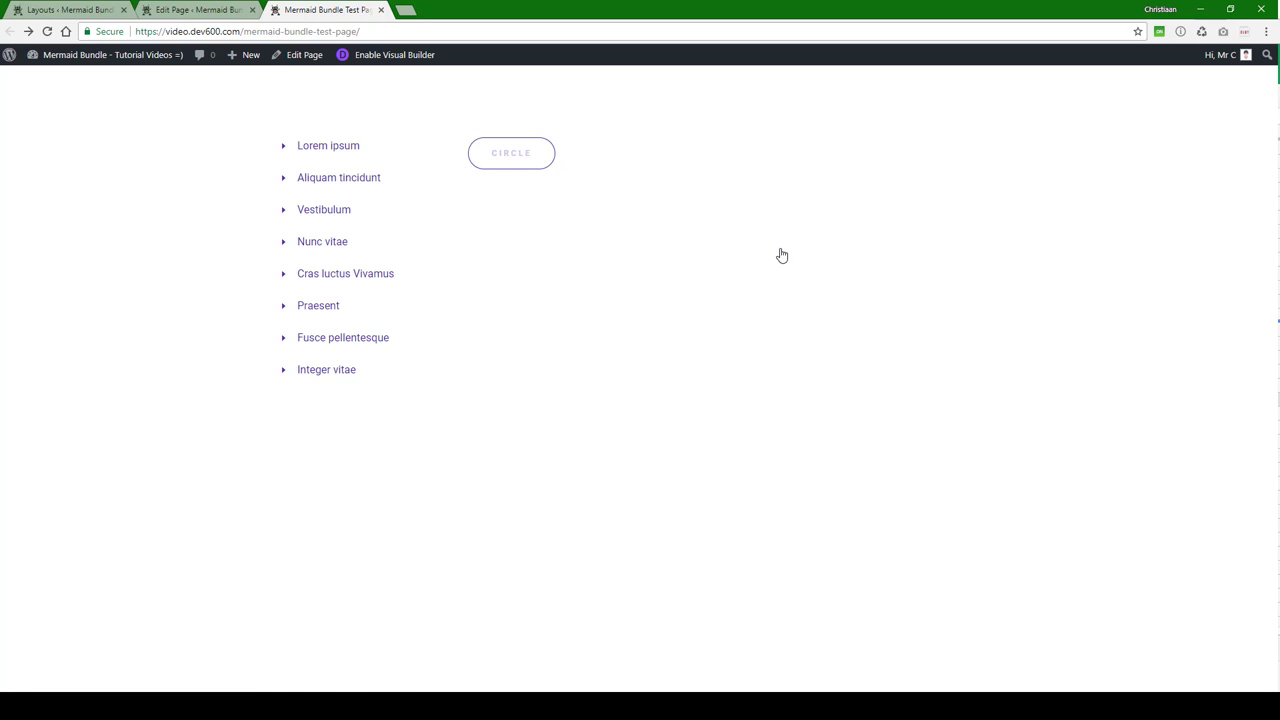
{"action": "left_click", "coordinate": [200, 9]}
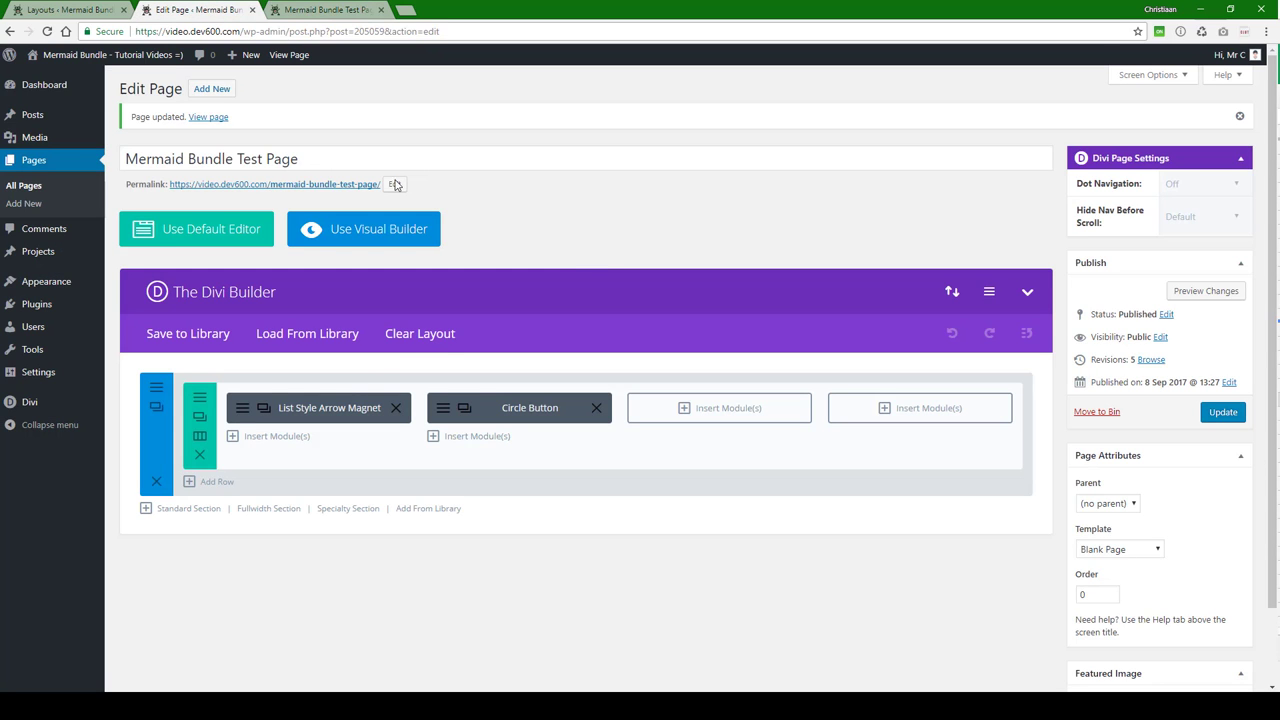
{"action": "left_click", "coordinate": [263, 408]}
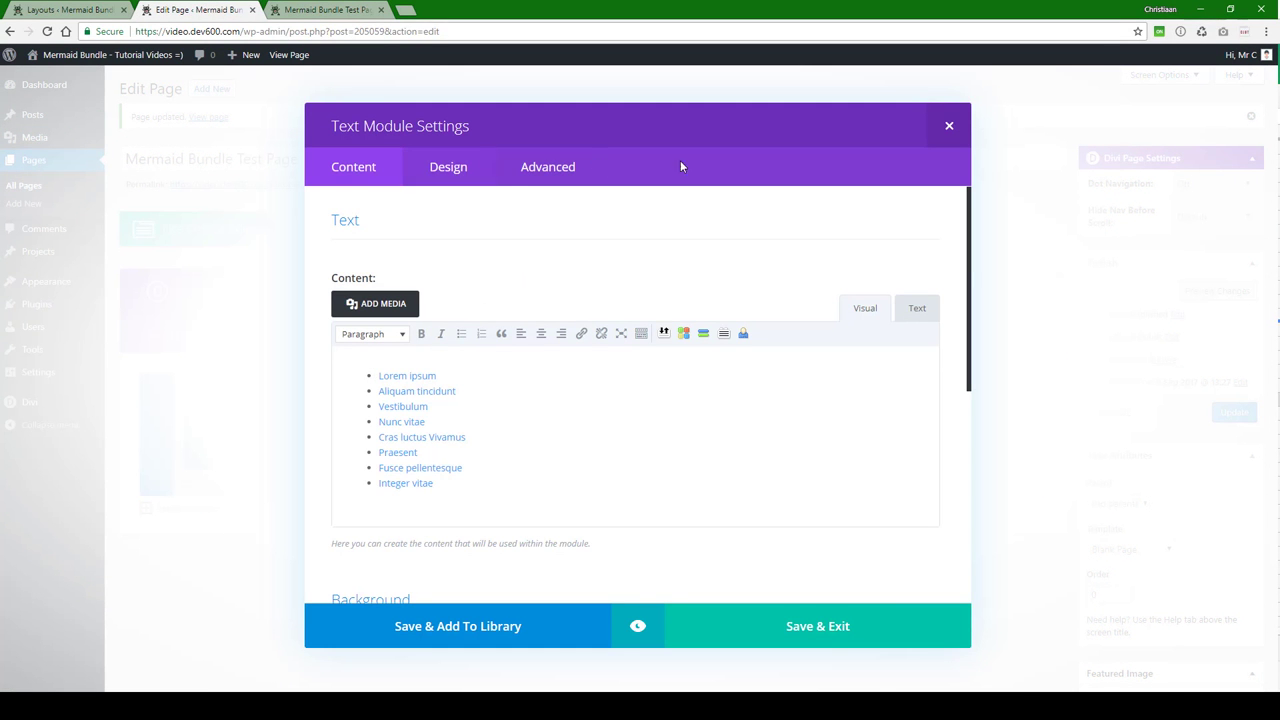
{"action": "left_click", "coordinate": [448, 170]}
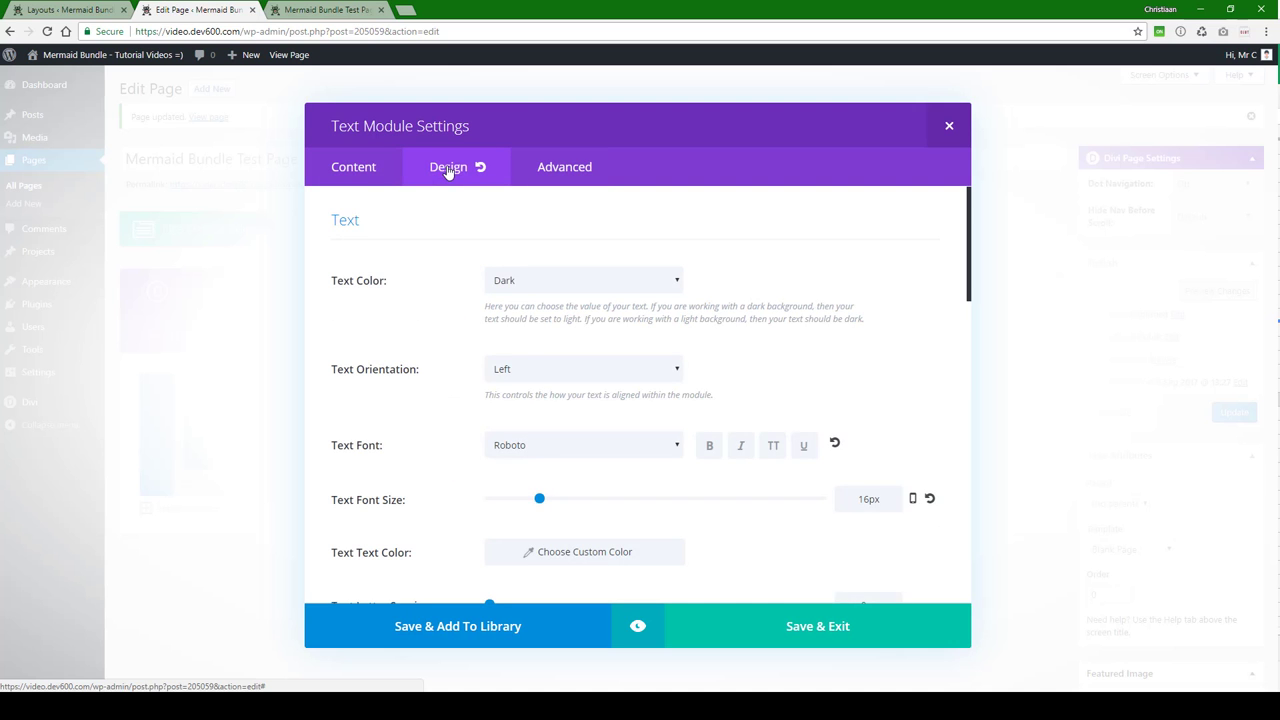
{"action": "left_click", "coordinate": [366, 173]}
{"action": "left_click", "coordinate": [549, 170]}
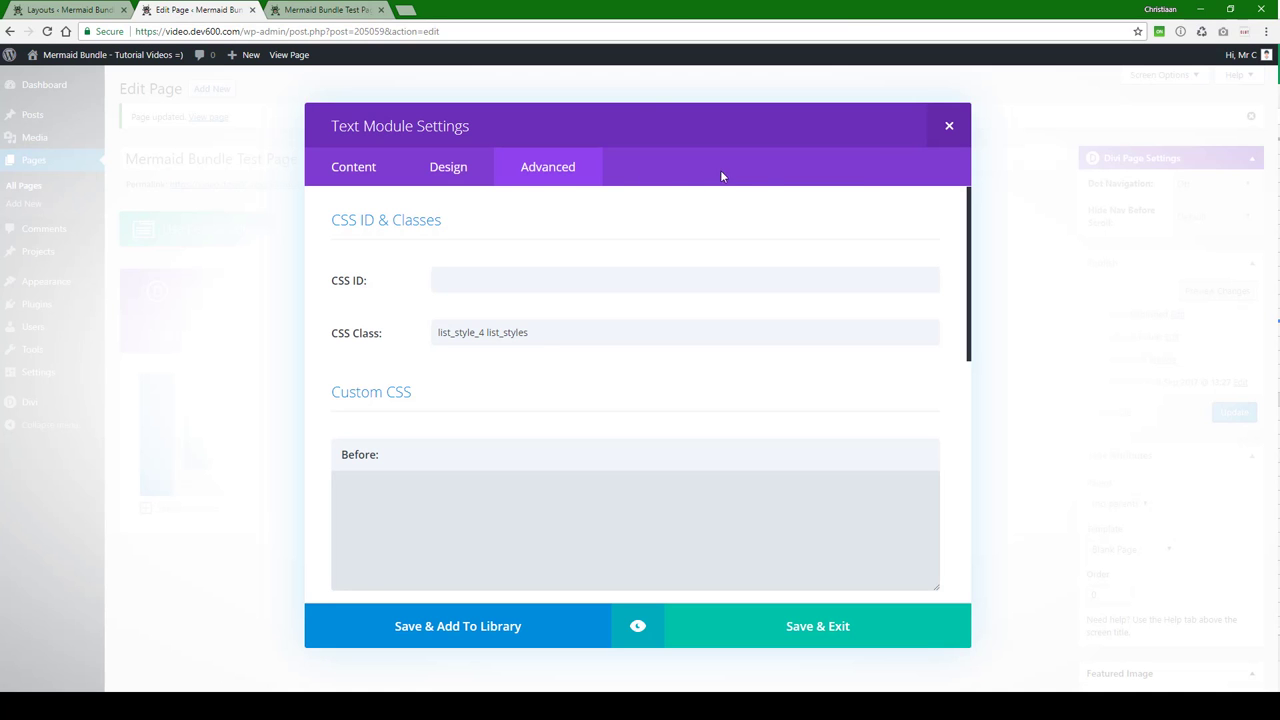
{"action": "left_click", "coordinate": [950, 129]}
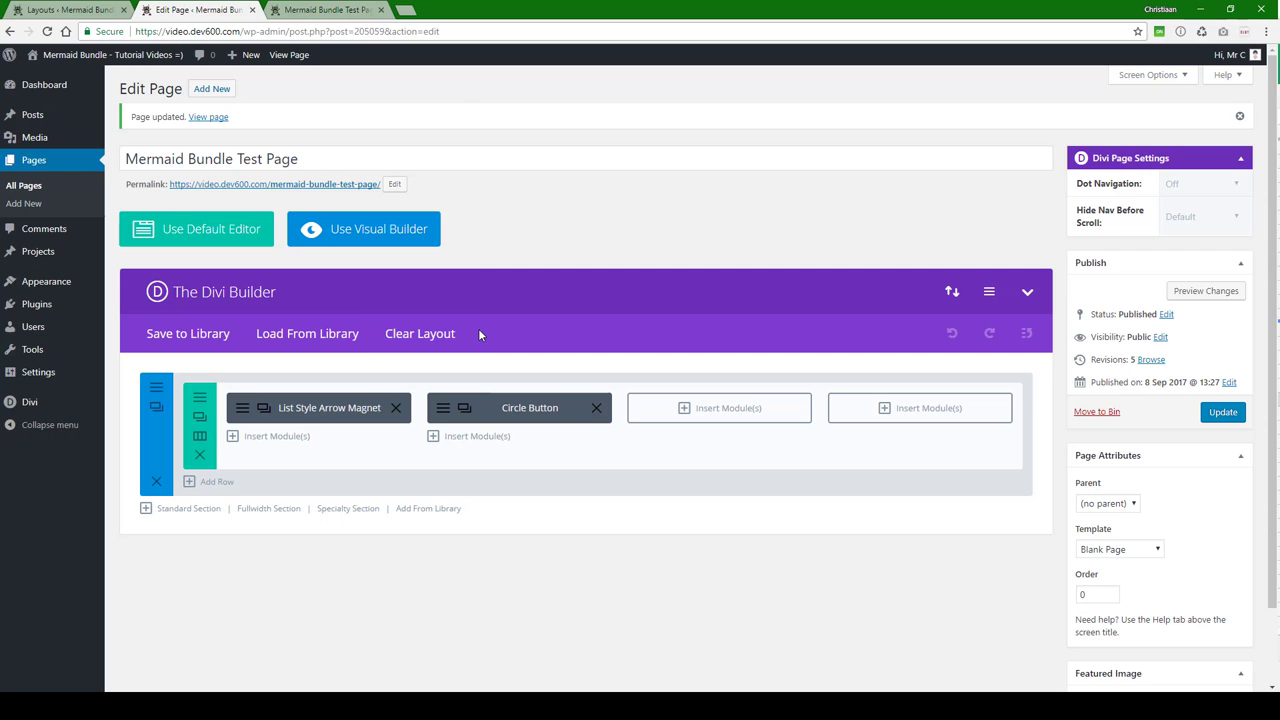
Open master-css-colour-changer-mermaid-bundle-13sept.css from the Mermaid_Bundle_Assistant_Plugin folder in Notepad++.
{"action": "key", "text": "alt+Tab"}
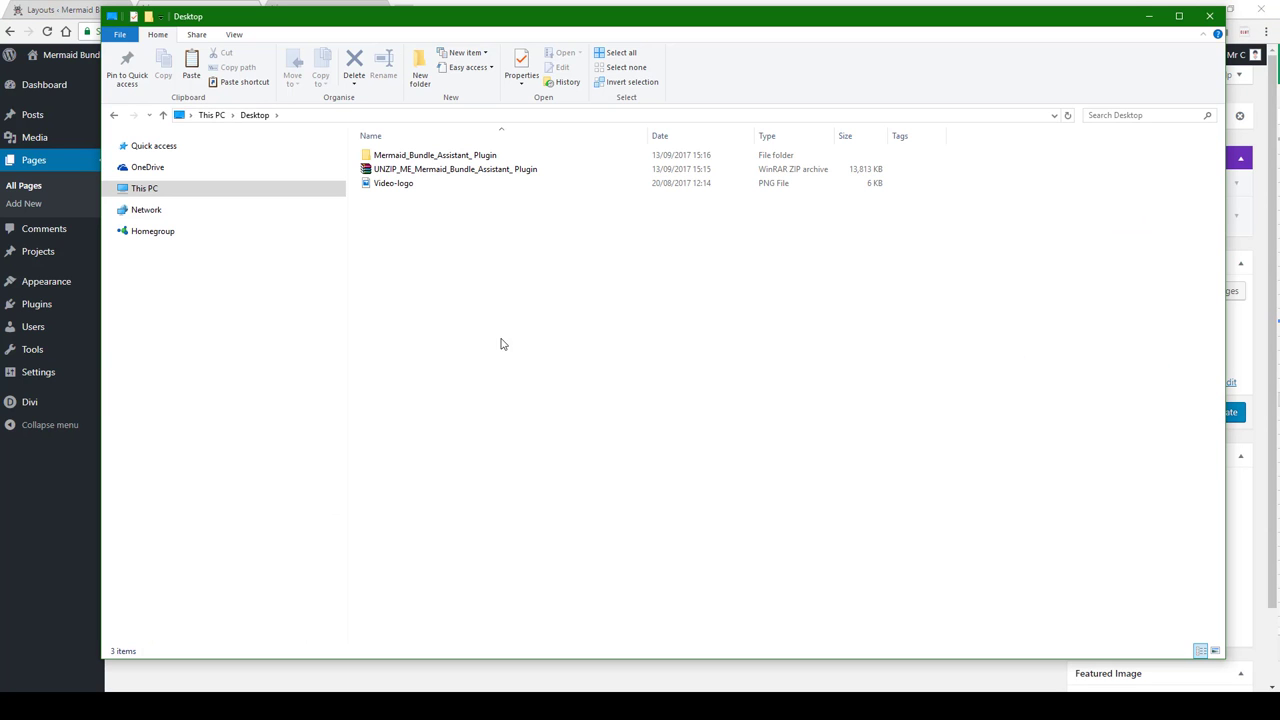
{"action": "double_click", "coordinate": [462, 156]}
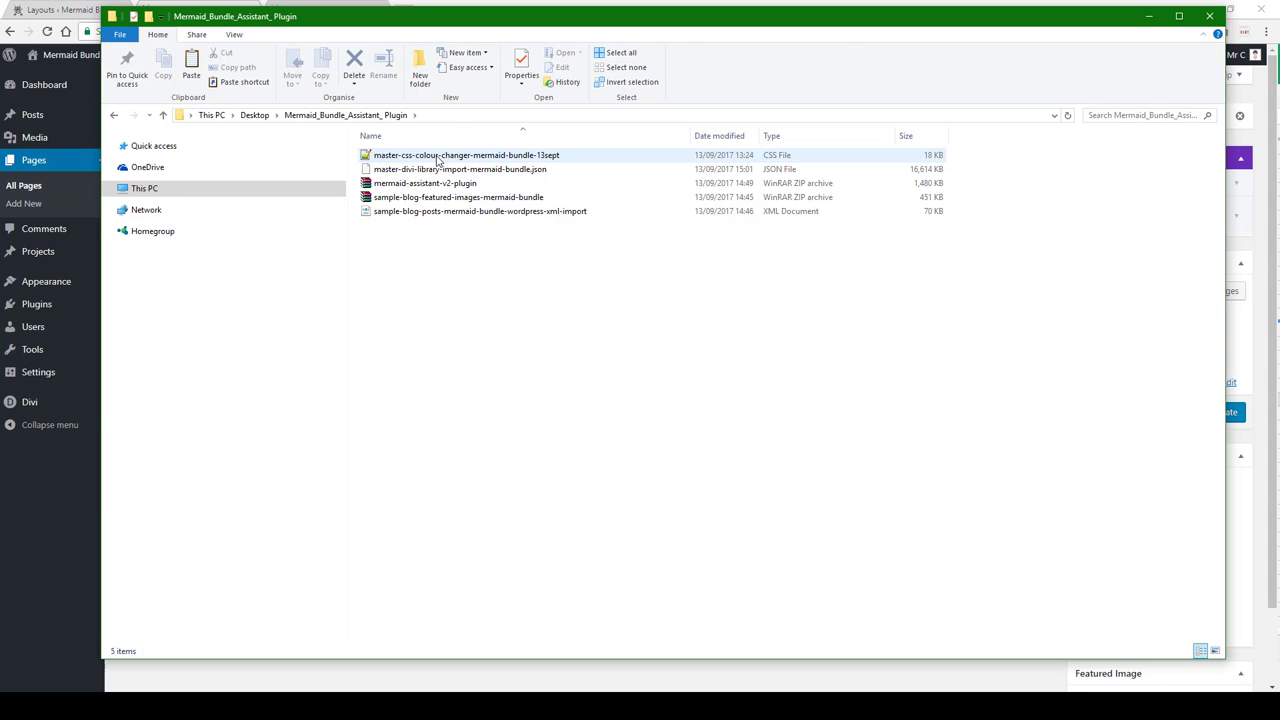
{"action": "double_click", "coordinate": [437, 158]}
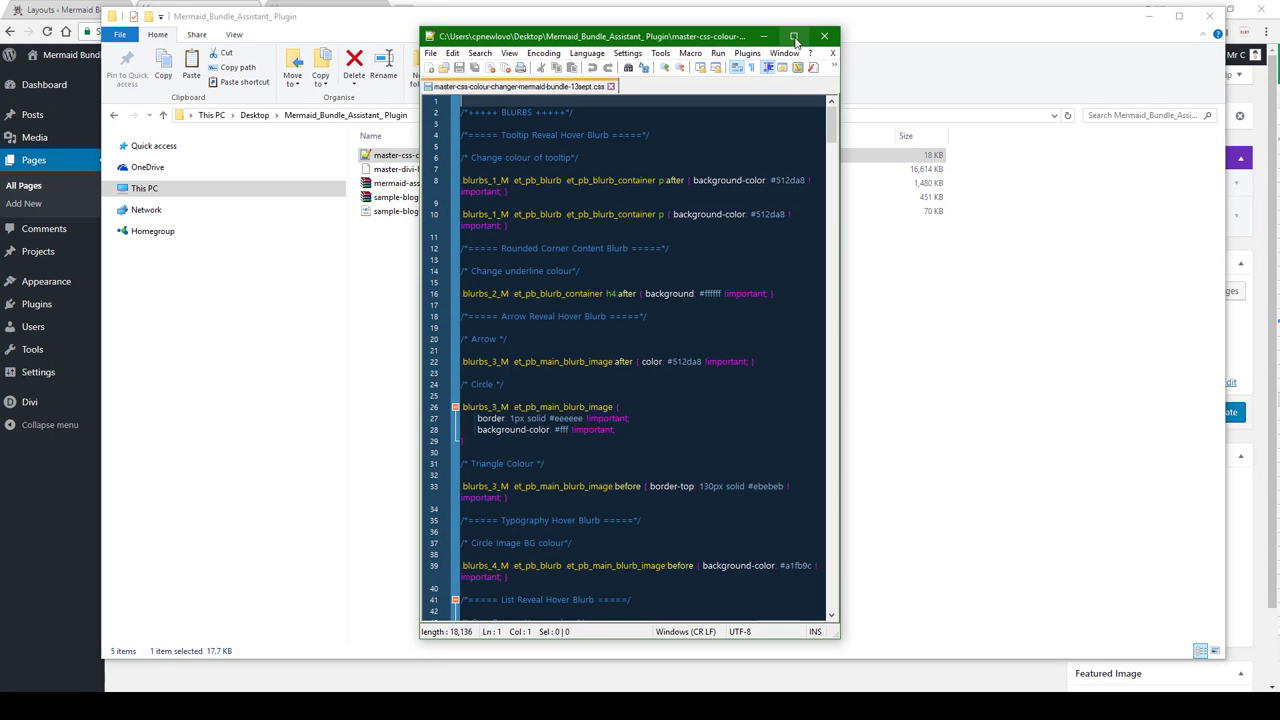
Review the Tooltip Reveal Hover Blurb CSS heading, then minimize Notepad++ and close the plugin folder.
{"action": "left_click", "coordinate": [795, 37]}
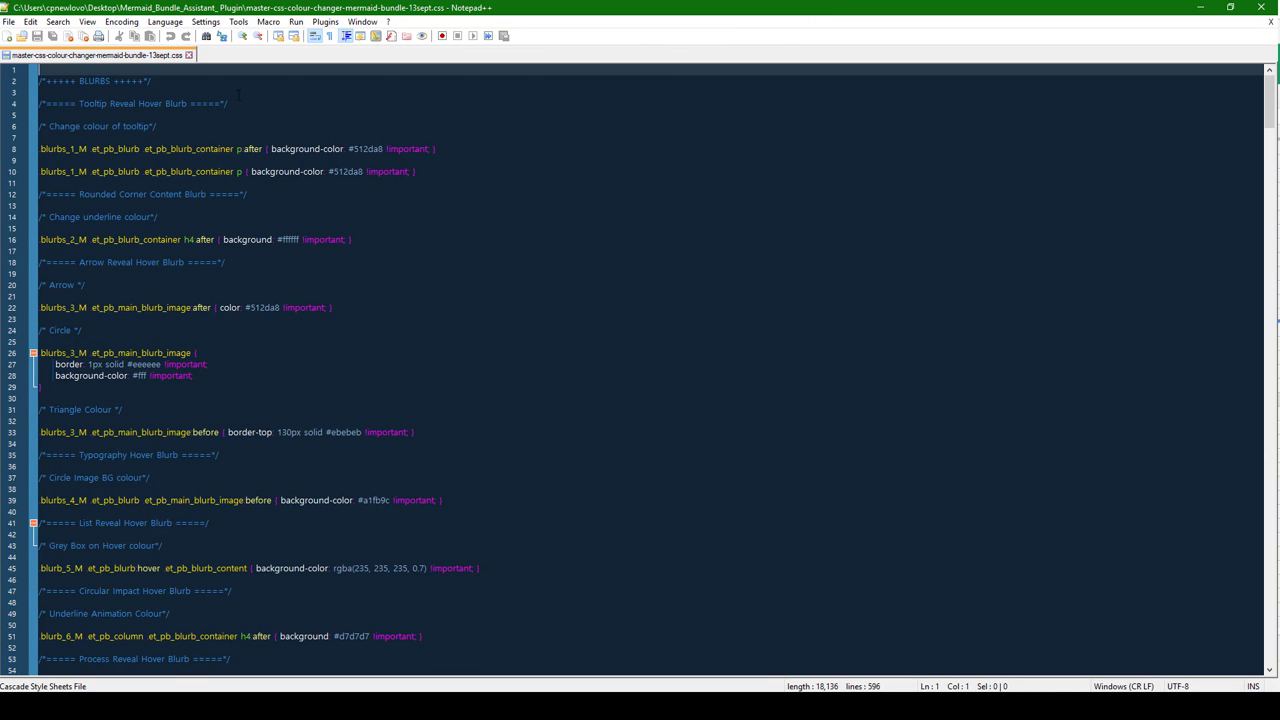
{"action": "left_click_drag", "start_coordinate": [232, 104], "coordinate": [36, 104]}
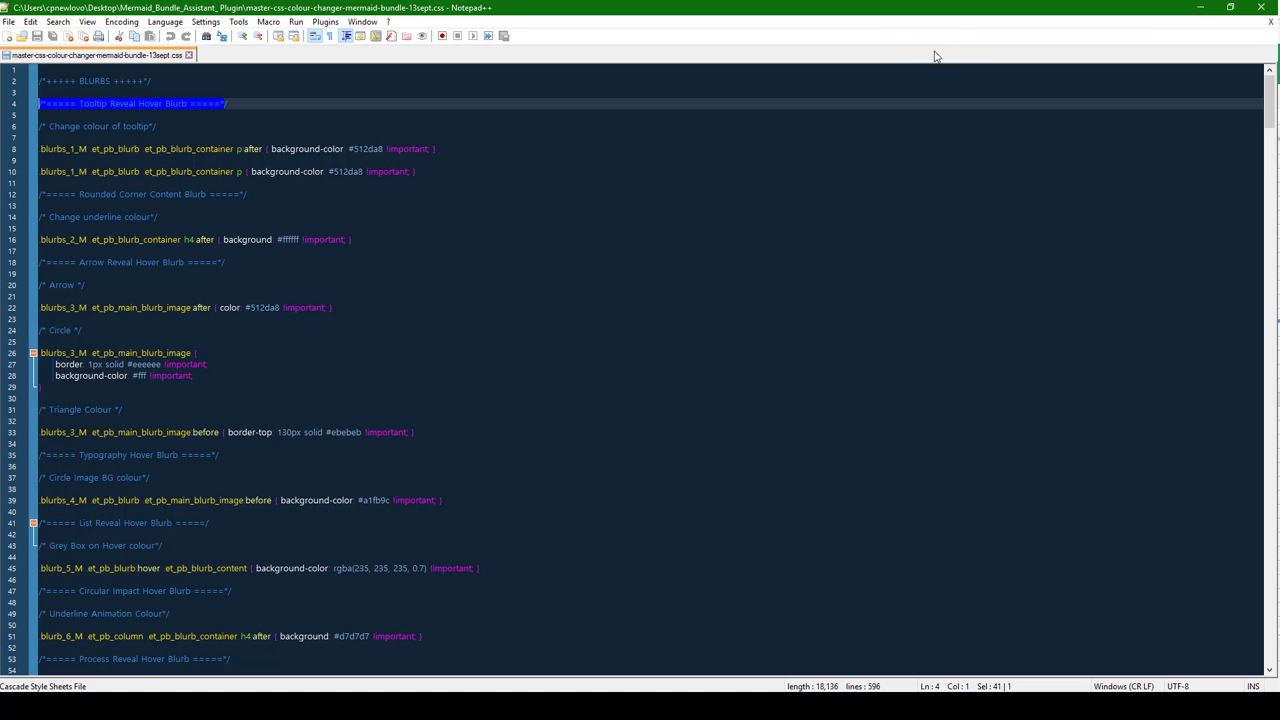
{"action": "left_click", "coordinate": [1201, 9]}
{"action": "left_click", "coordinate": [1209, 18]}
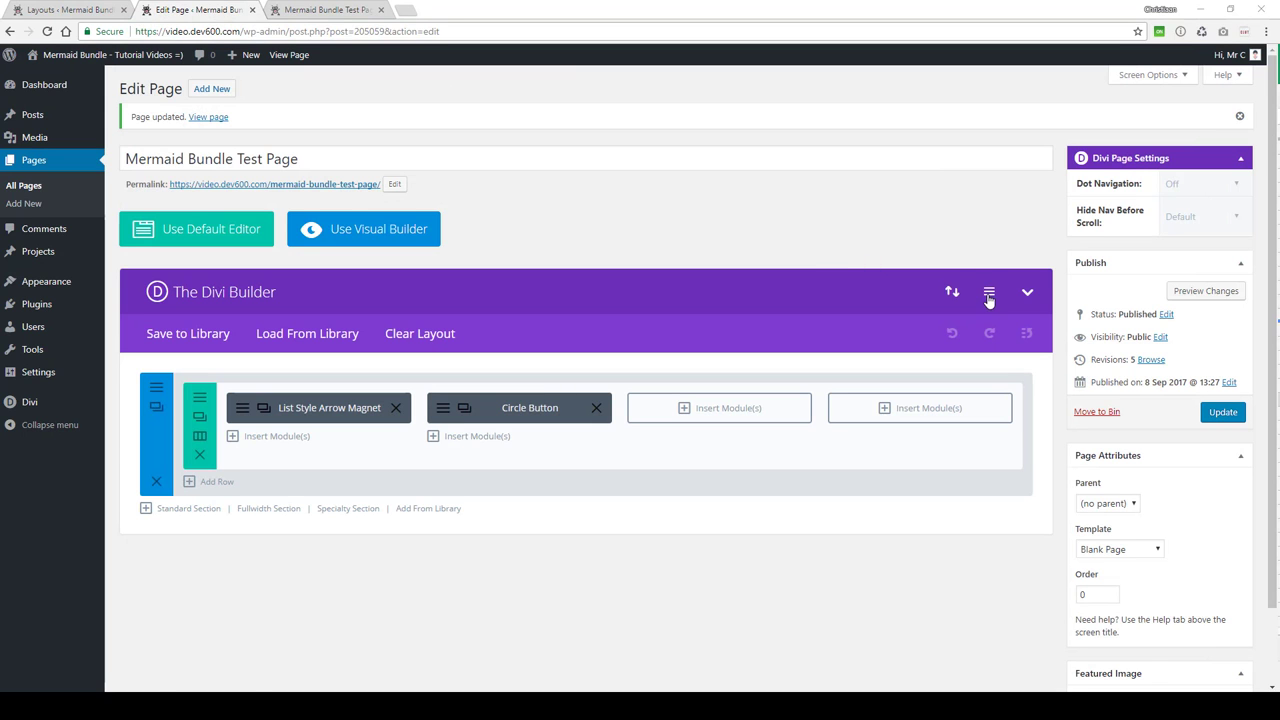
{"action": "left_click", "coordinate": [988, 295]}
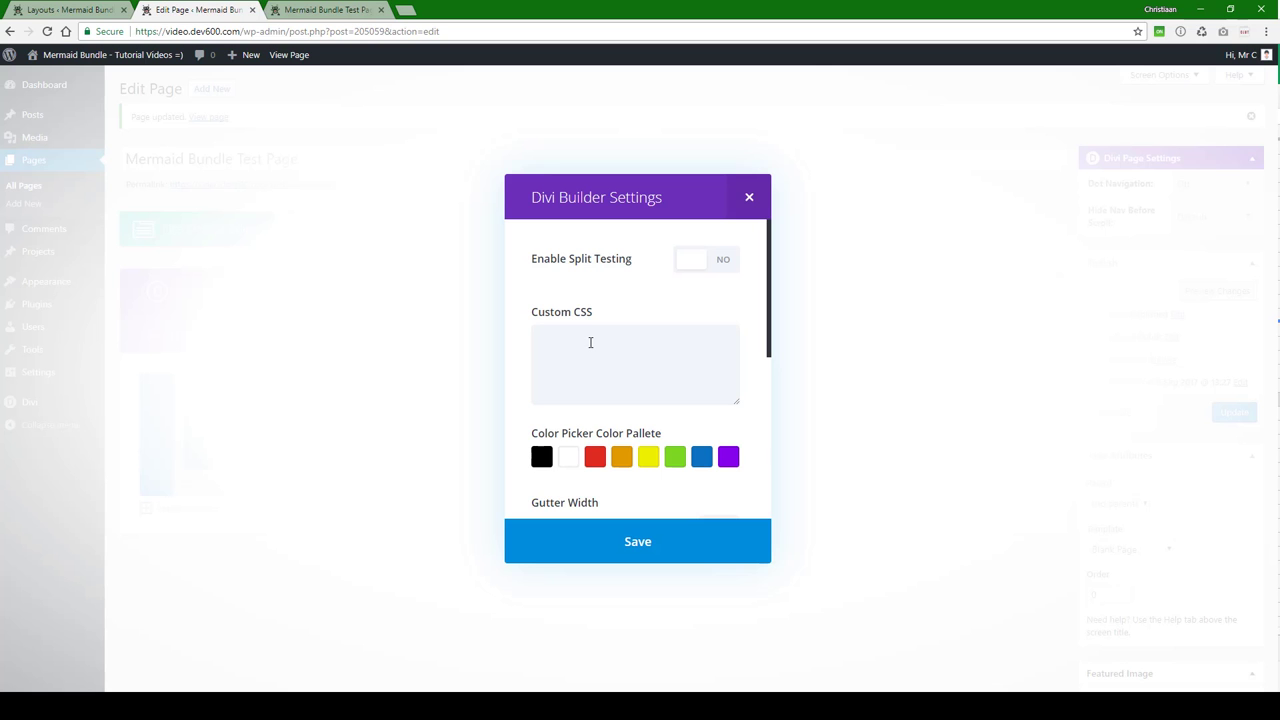
{"action": "left_click", "coordinate": [749, 197]}
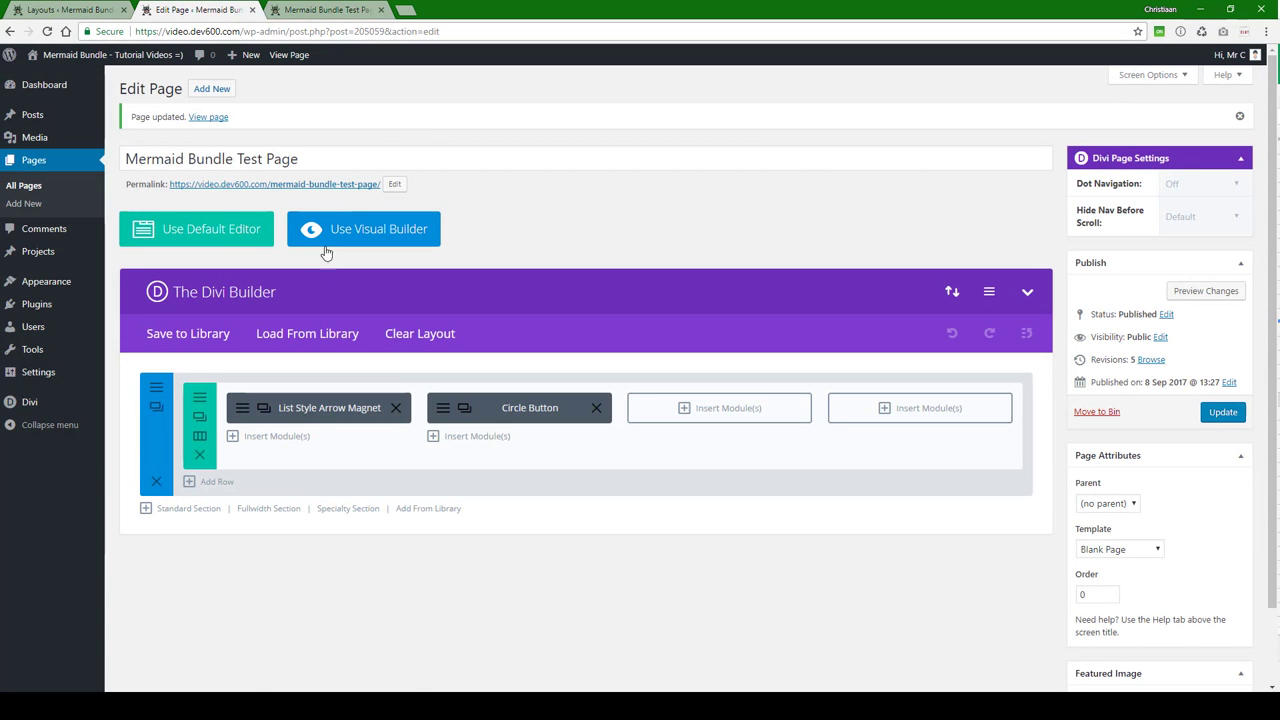
{"action": "left_click", "coordinate": [989, 291]}
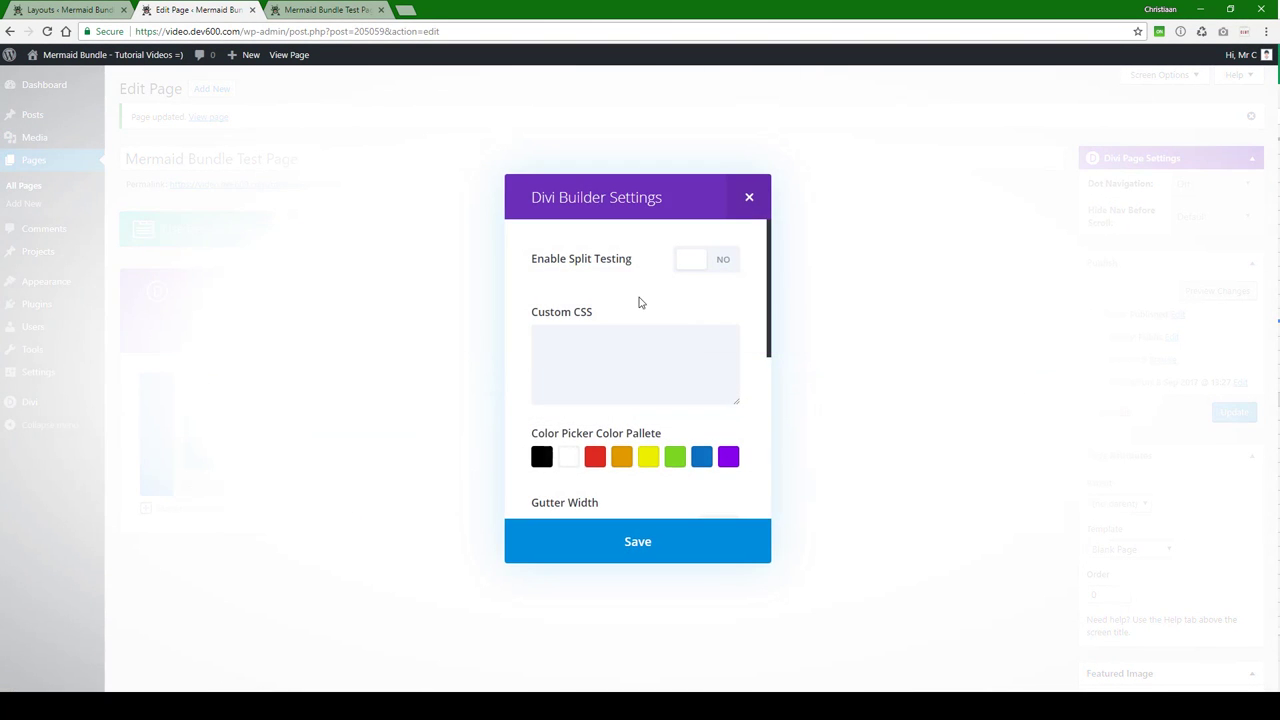
{"action": "left_click", "coordinate": [748, 199]}
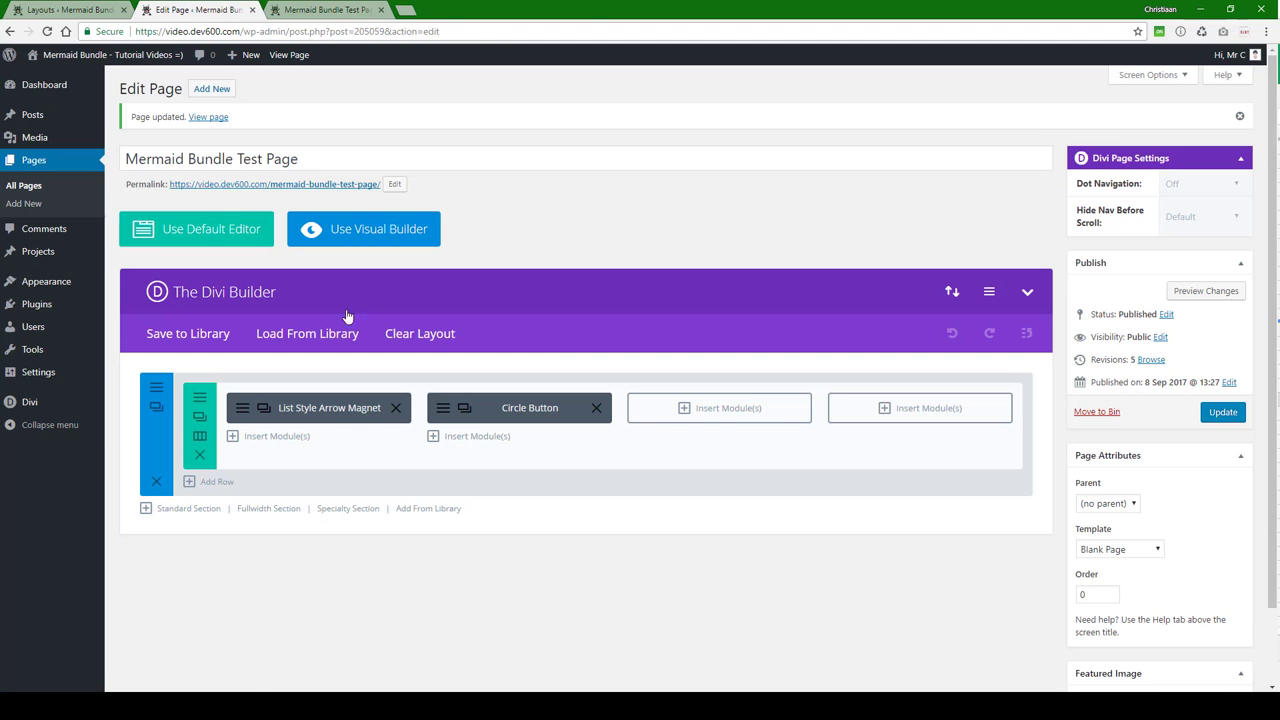
Leave the page editor for Divi Theme Options and drag the empty Custom CSS box taller.
{"action": "left_click", "coordinate": [55, 402]}
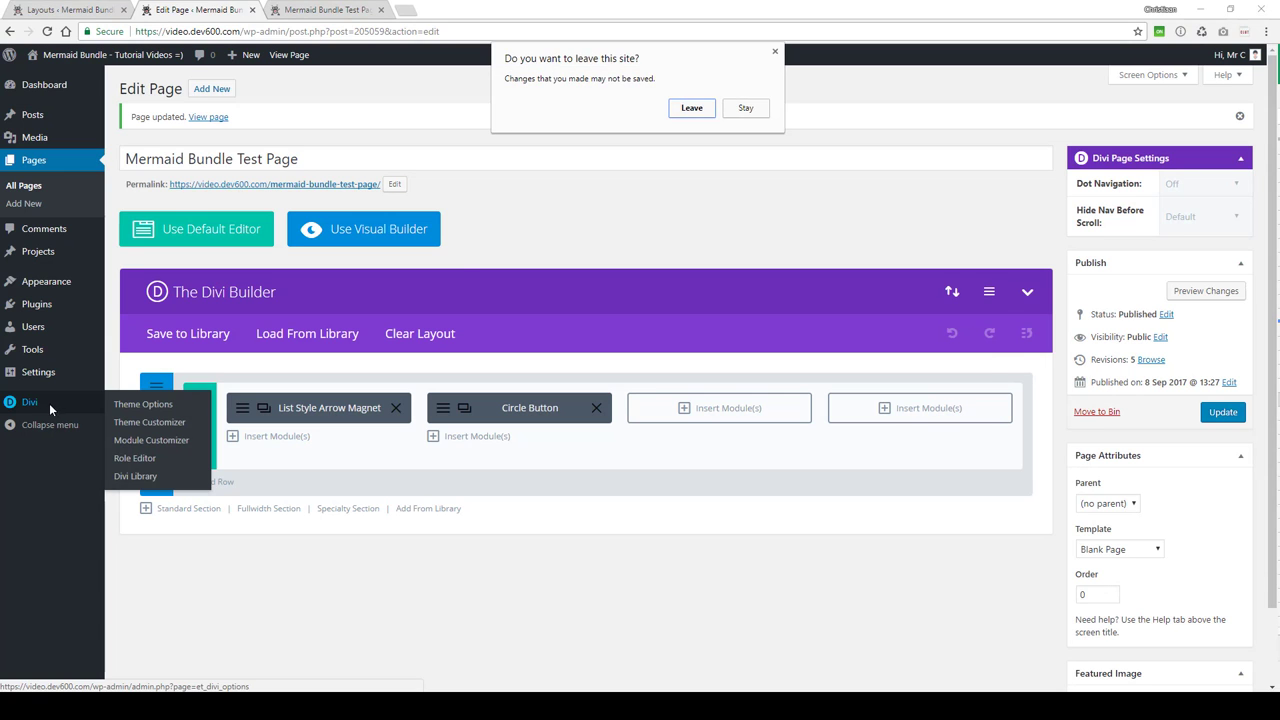
{"action": "left_click", "coordinate": [691, 107]}
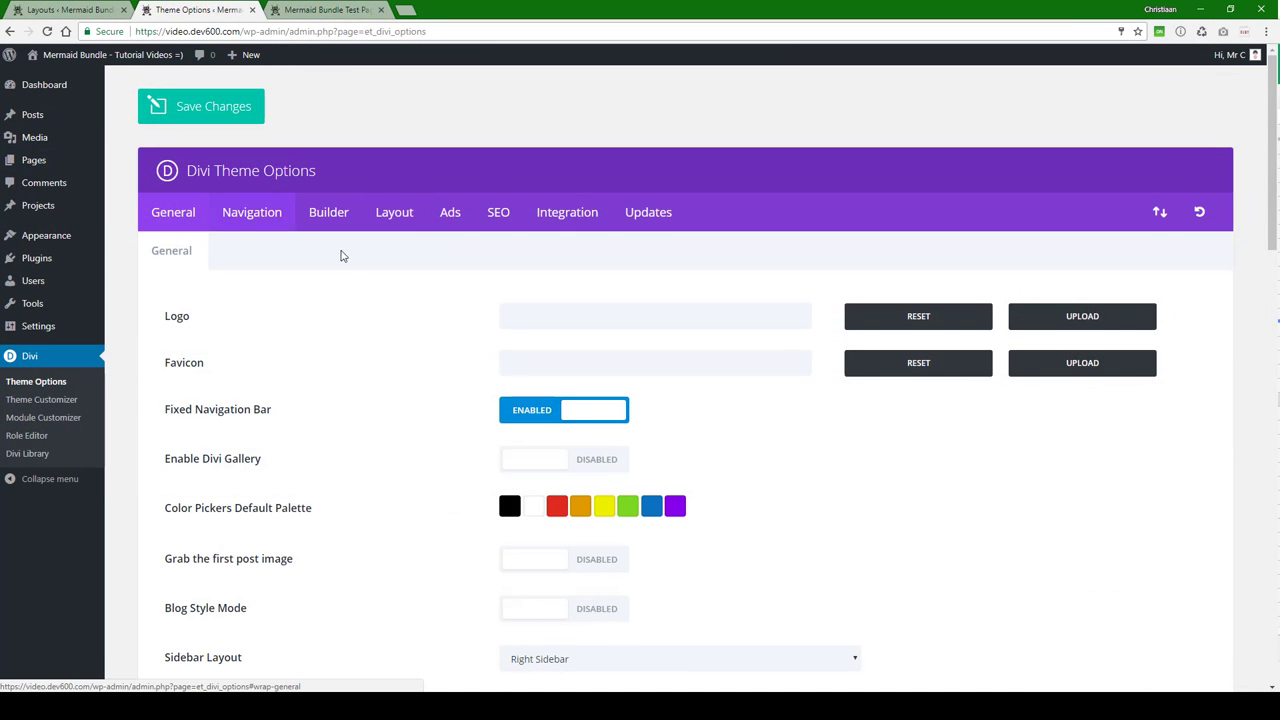
{"action": "scroll", "coordinate": [350, 254], "scroll_direction": "down", "scroll_amount": 5}
{"action": "scroll", "coordinate": [380, 250], "scroll_direction": "down", "scroll_amount": 10}
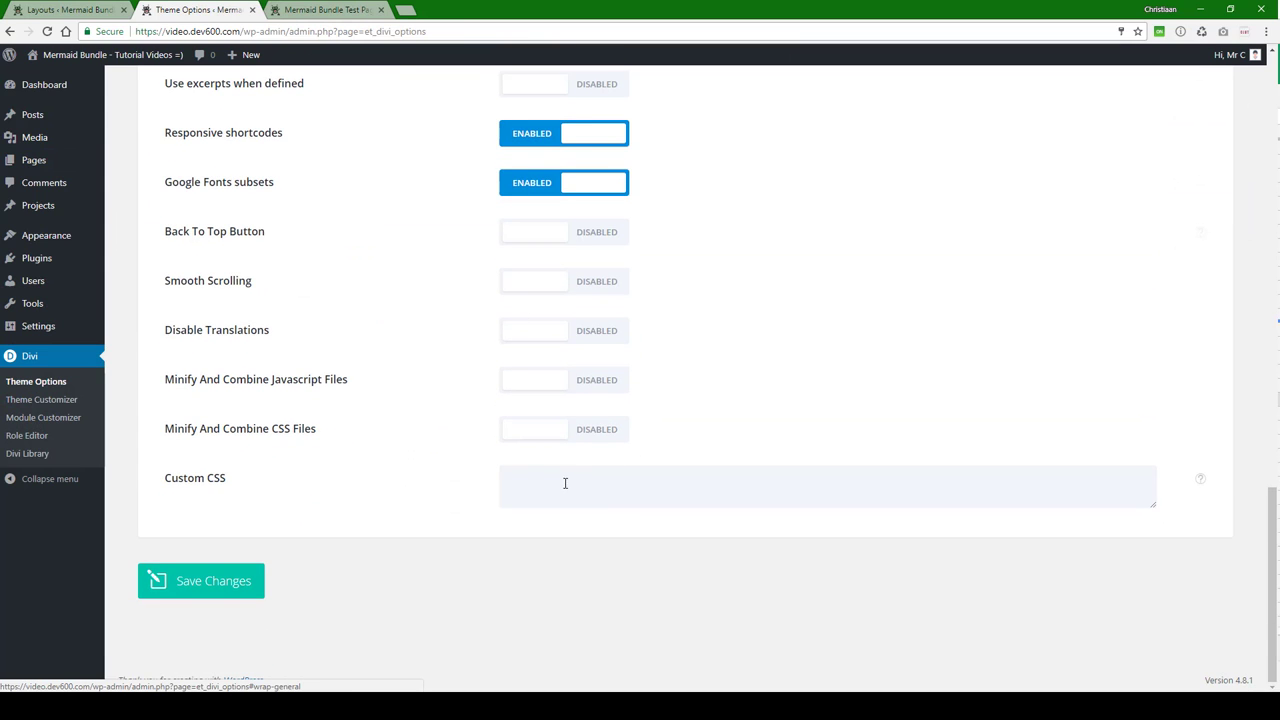
{"action": "left_click", "coordinate": [564, 483]}
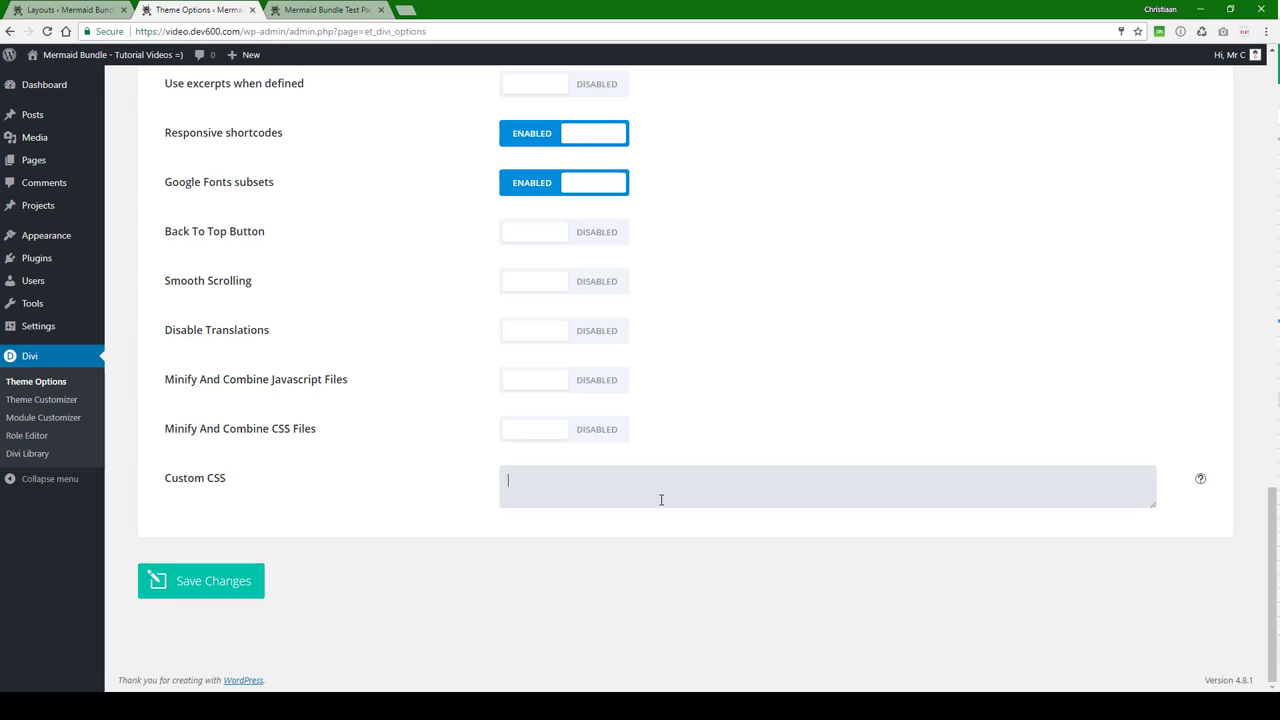
{"action": "left_click_drag", "start_coordinate": [1153, 508], "coordinate": [1124, 645]}
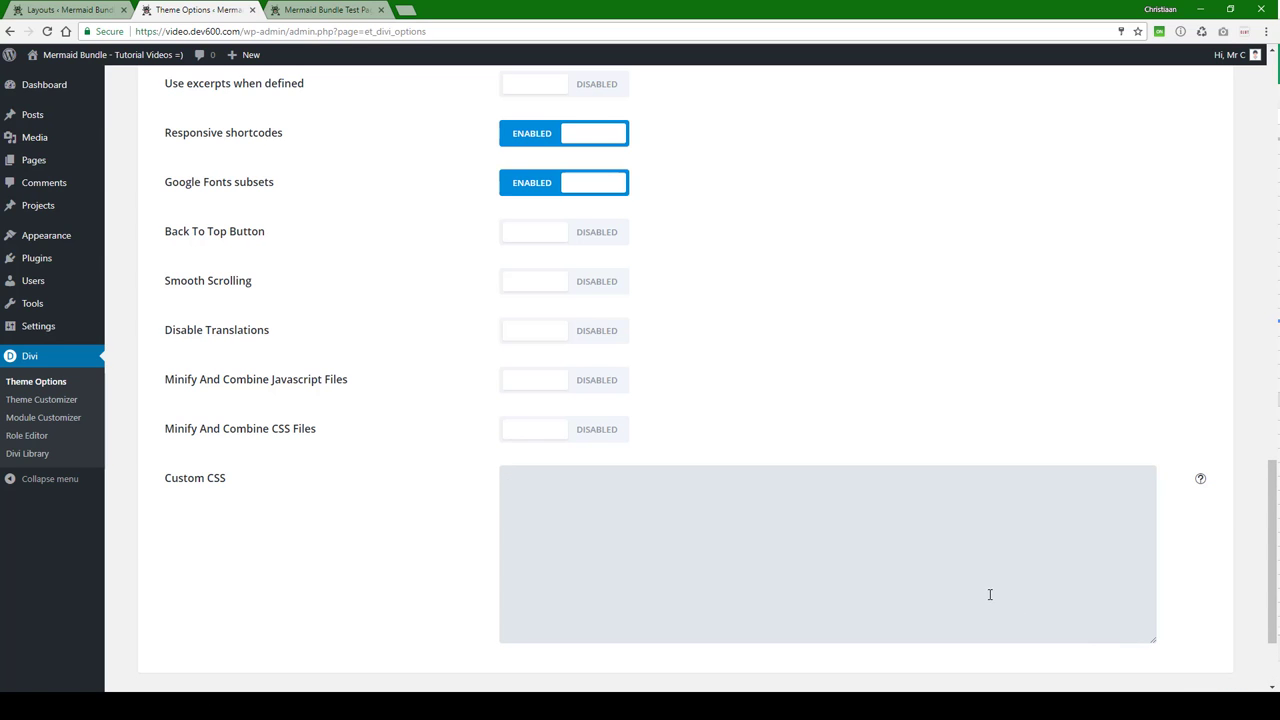